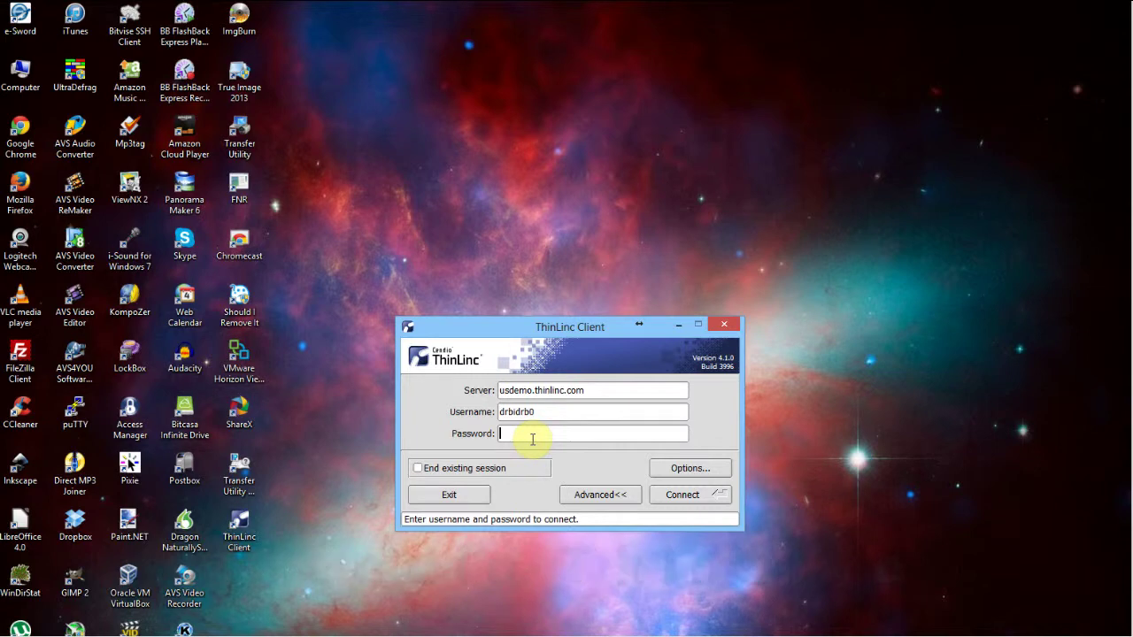
Step: Enter the account password and connect to the usdemo.thinlinc.com demo server
{"action": "type", "text": "*******"}
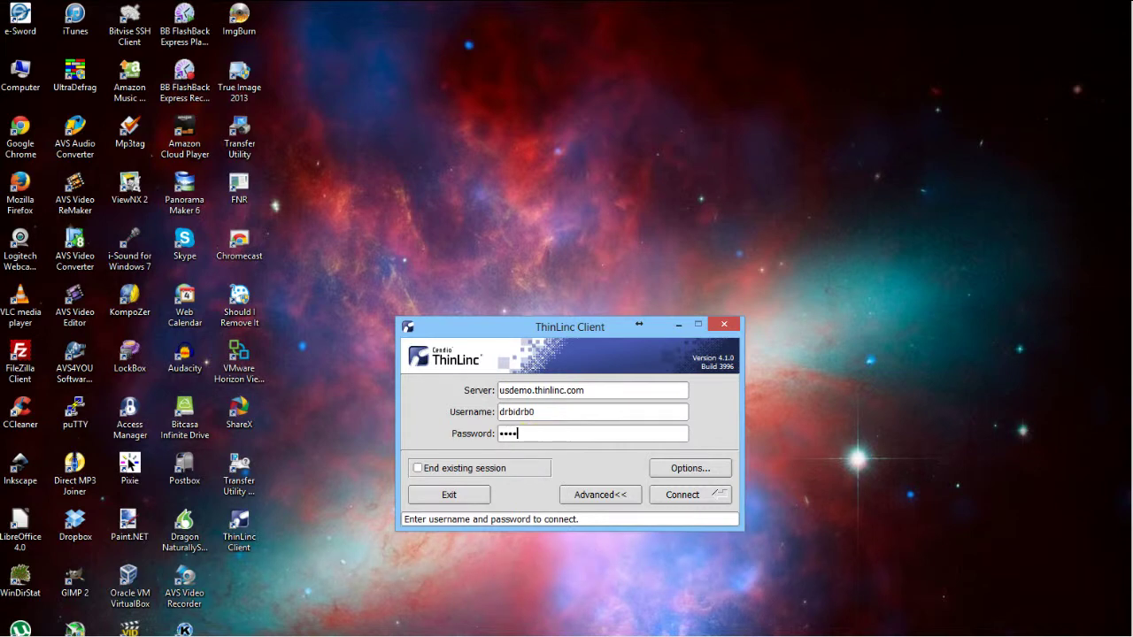
{"action": "type", "text": "*"}
{"action": "key", "text": "Return"}
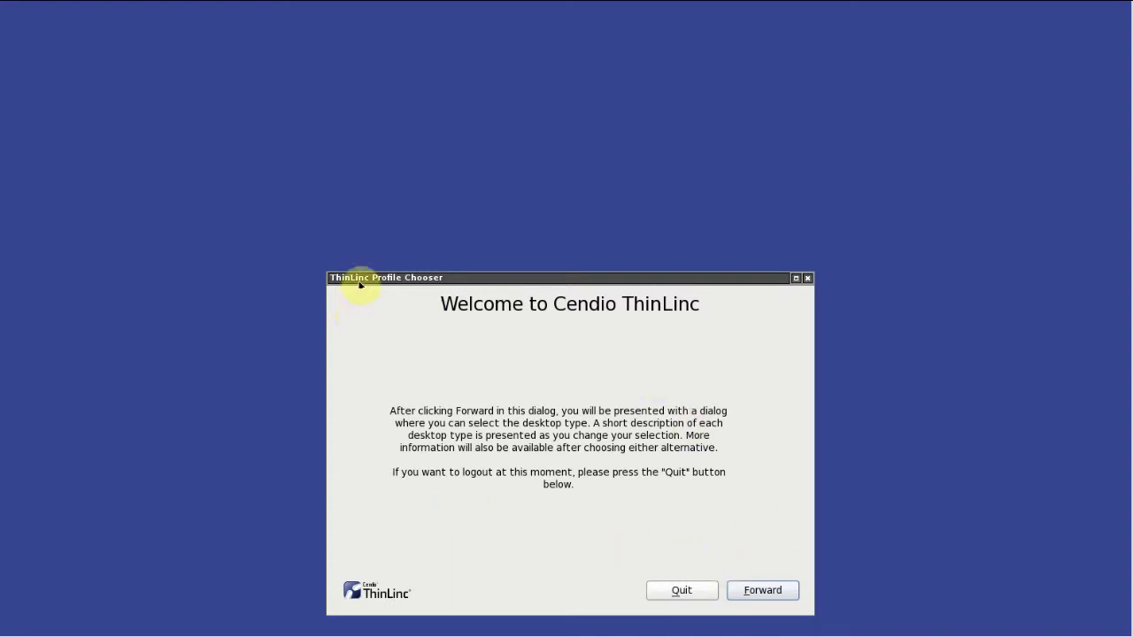
Step: Go past the welcome page, pick the Single Application - LibreOffice profile and start it
{"action": "left_click", "coordinate": [775, 592]}
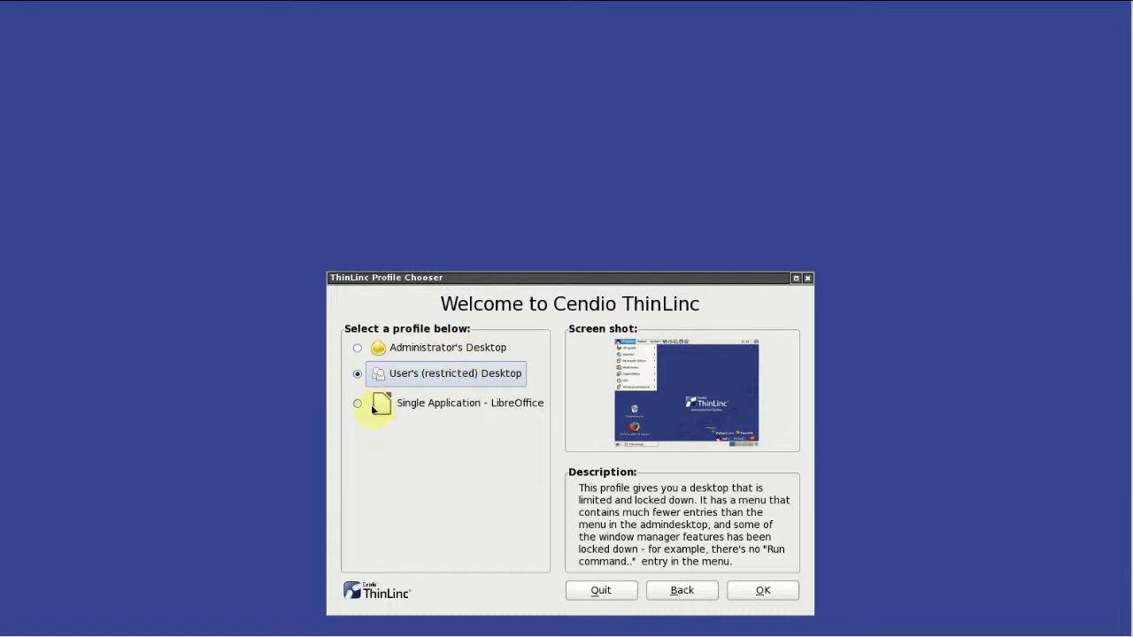
{"action": "left_click", "coordinate": [358, 405]}
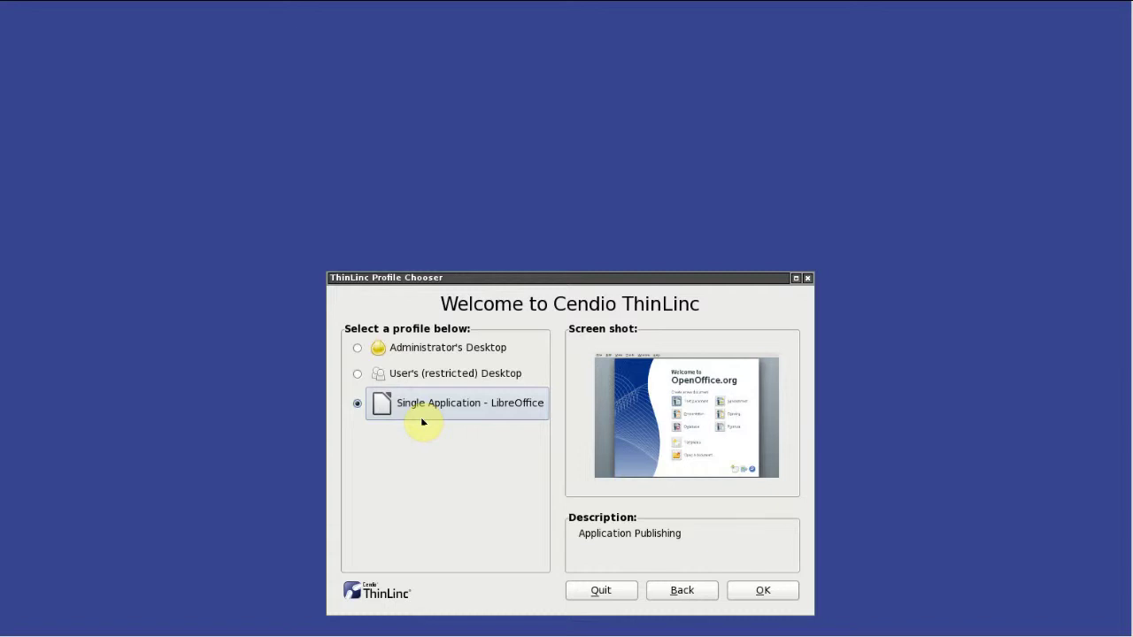
{"action": "left_click", "coordinate": [759, 590]}
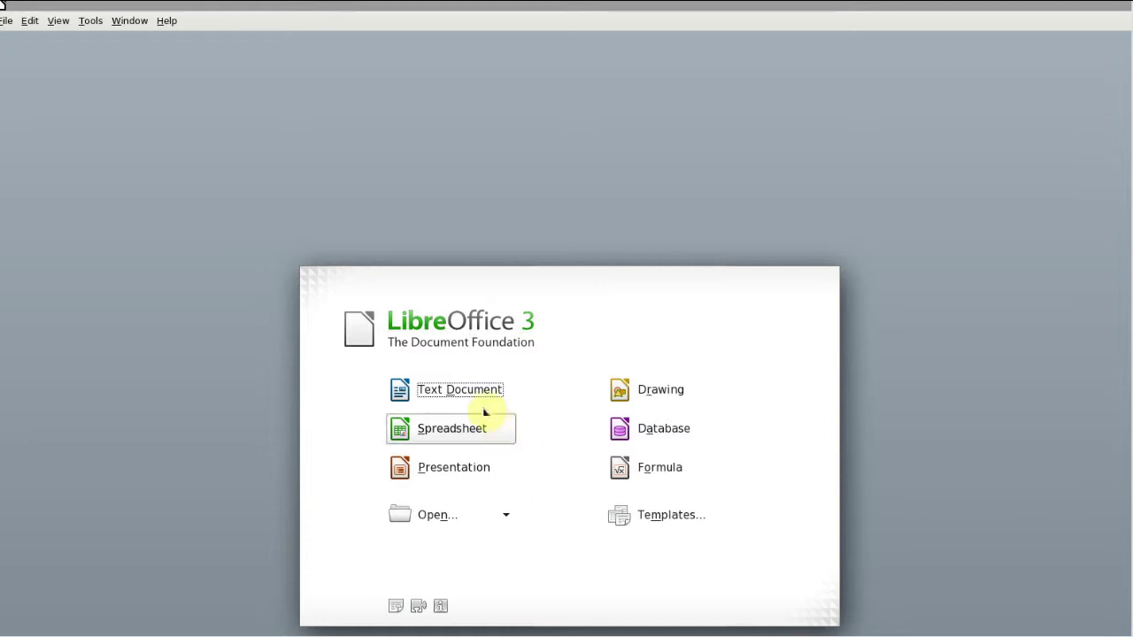
Step: Type 'This is test' in a new Writer text document, then exit LibreOffice, discarding it
{"action": "left_click", "coordinate": [476, 384]}
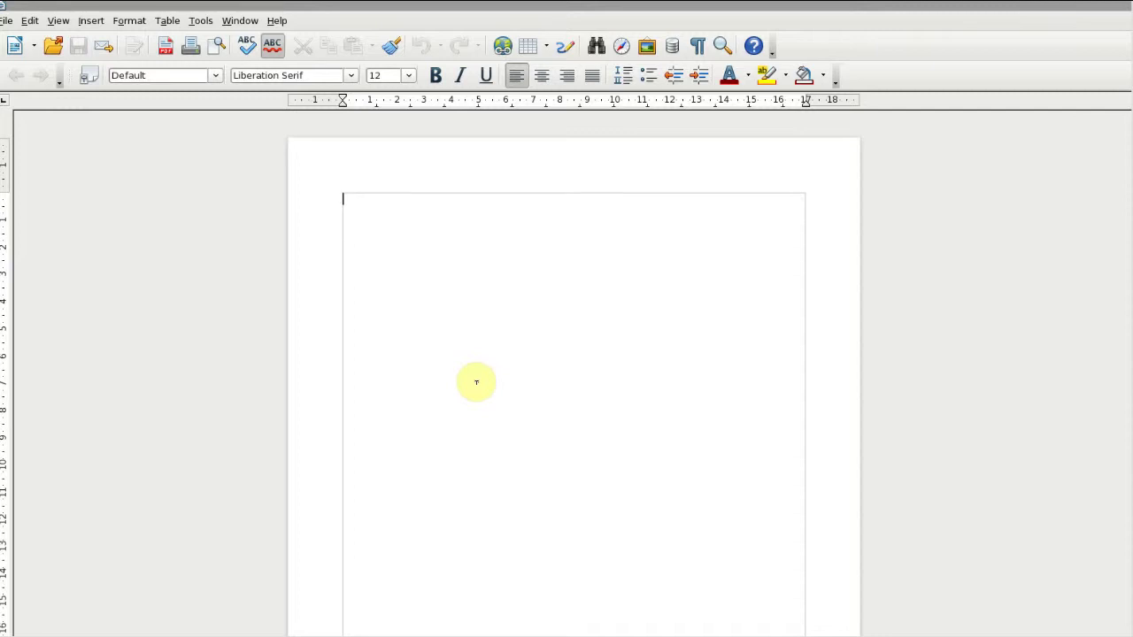
{"action": "type", "text": "This is "}
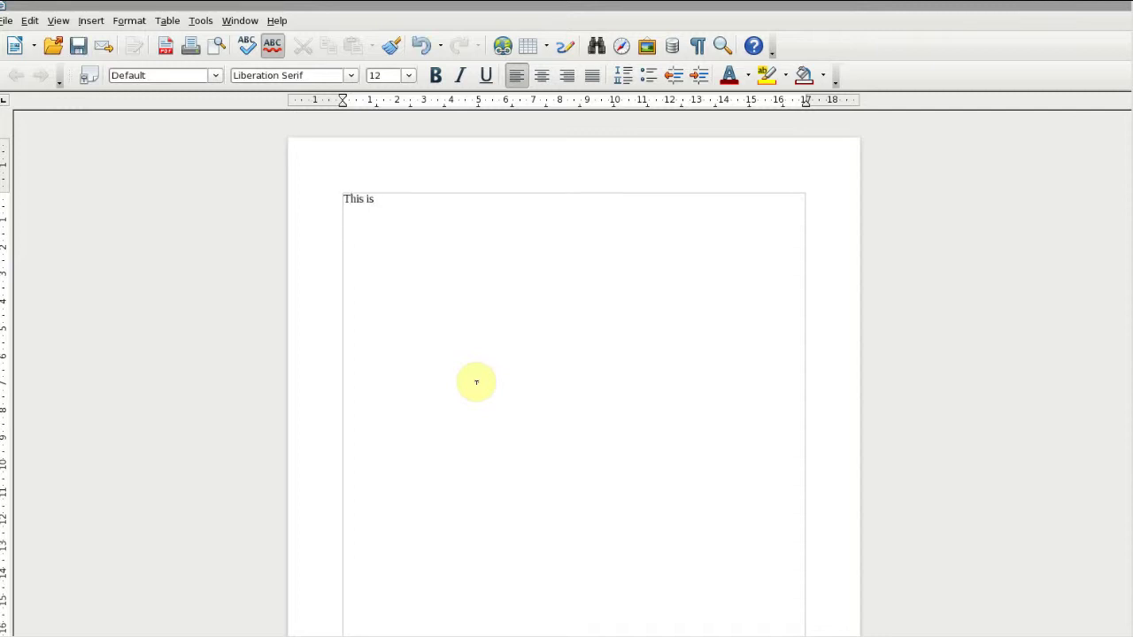
{"action": "type", "text": "test."}
{"action": "left_click", "coordinate": [9, 20]}
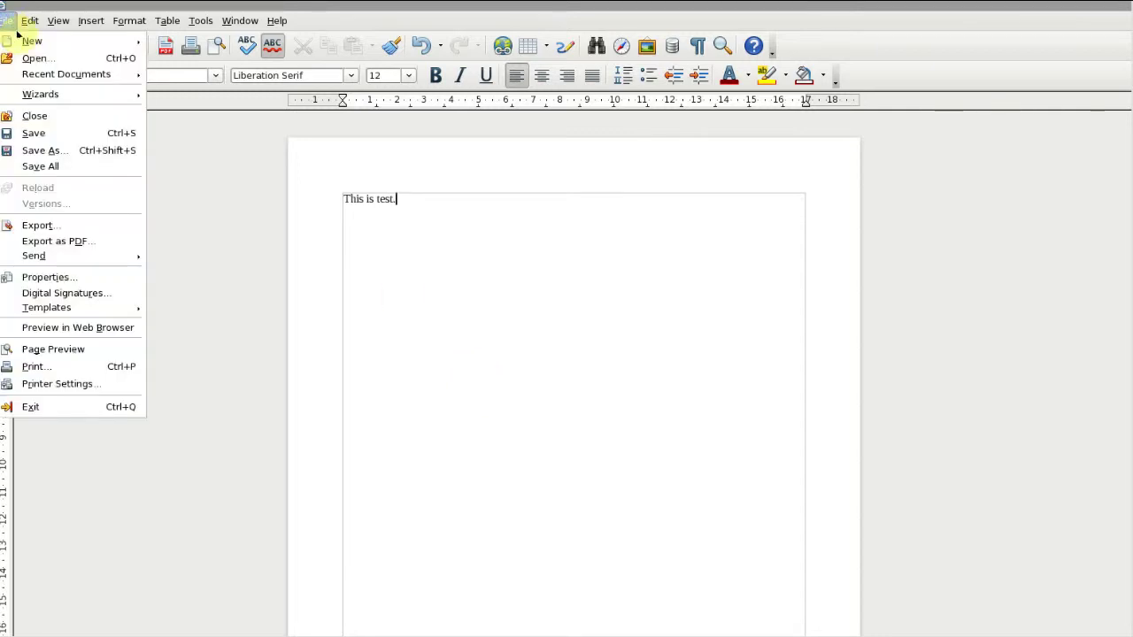
{"action": "left_click", "coordinate": [35, 408]}
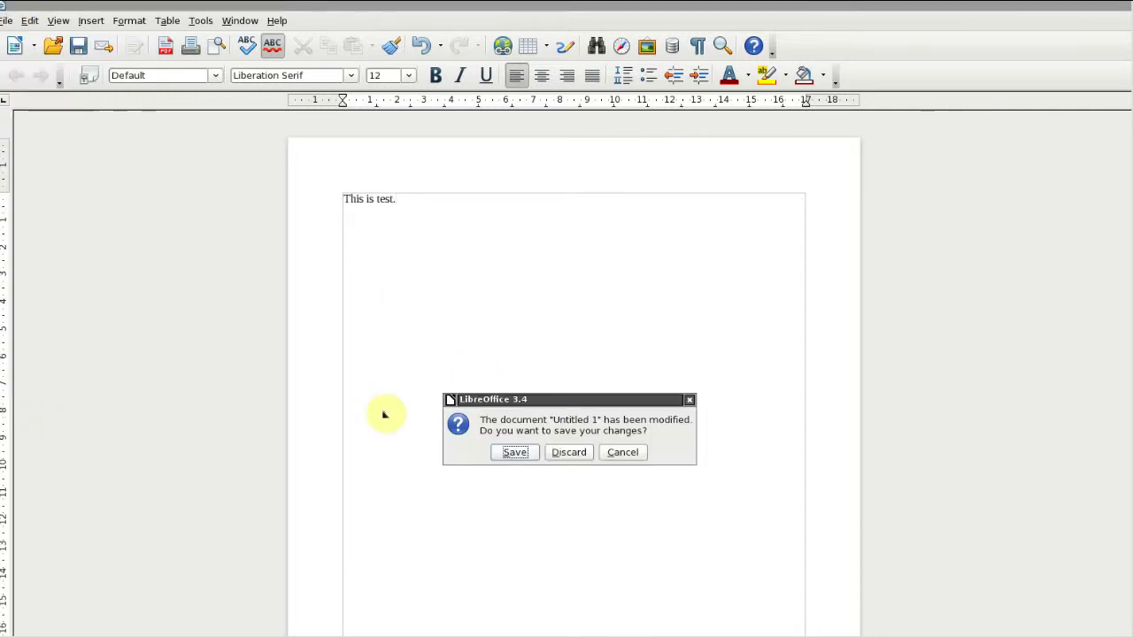
{"action": "left_click", "coordinate": [576, 453]}
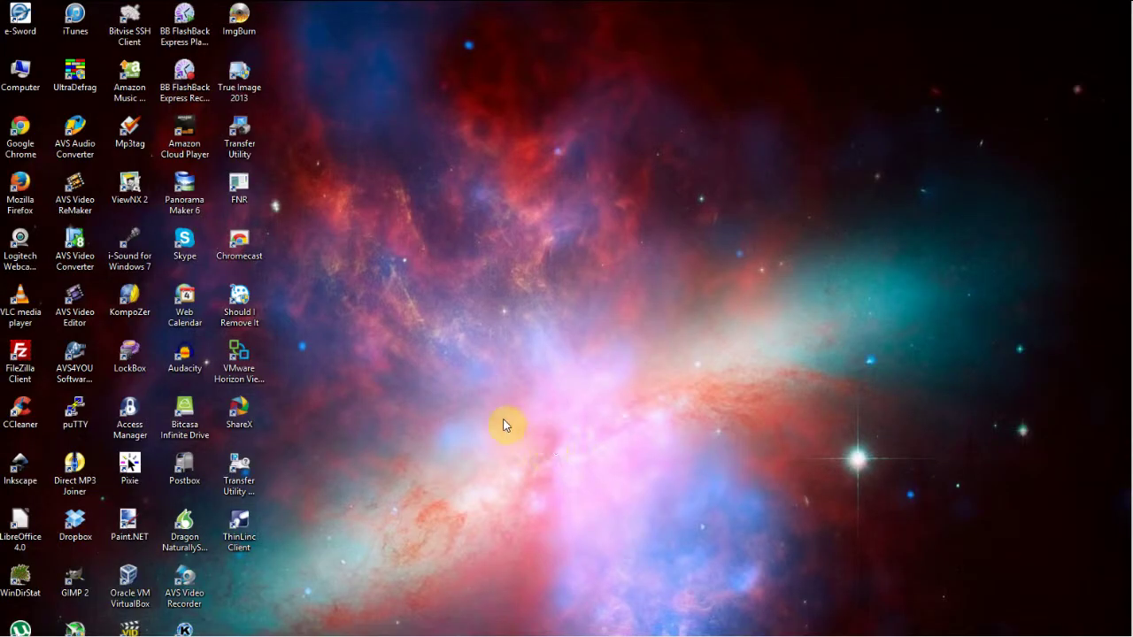
Step: Relaunch ThinLinc Client and connect to usdemo.thinlinc.com with the account password
{"action": "double_click", "coordinate": [239, 530]}
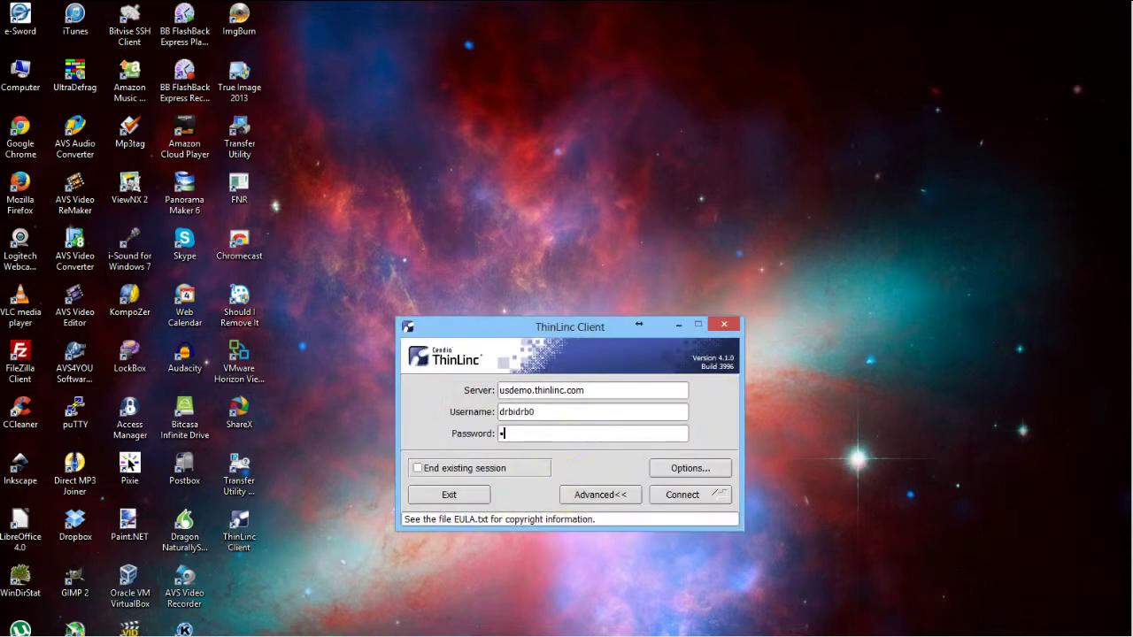
{"action": "type", "text": "0"}
{"action": "key", "text": "Return"}
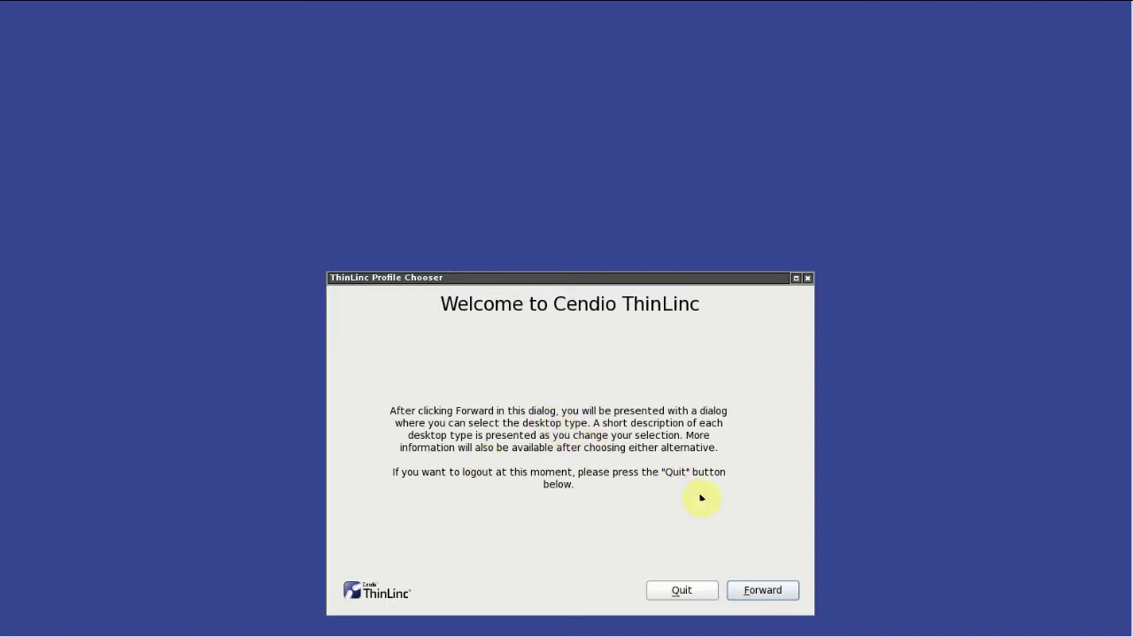
Step: Go past the welcome page and start the User's (restricted) Desktop session
{"action": "left_click", "coordinate": [767, 593]}
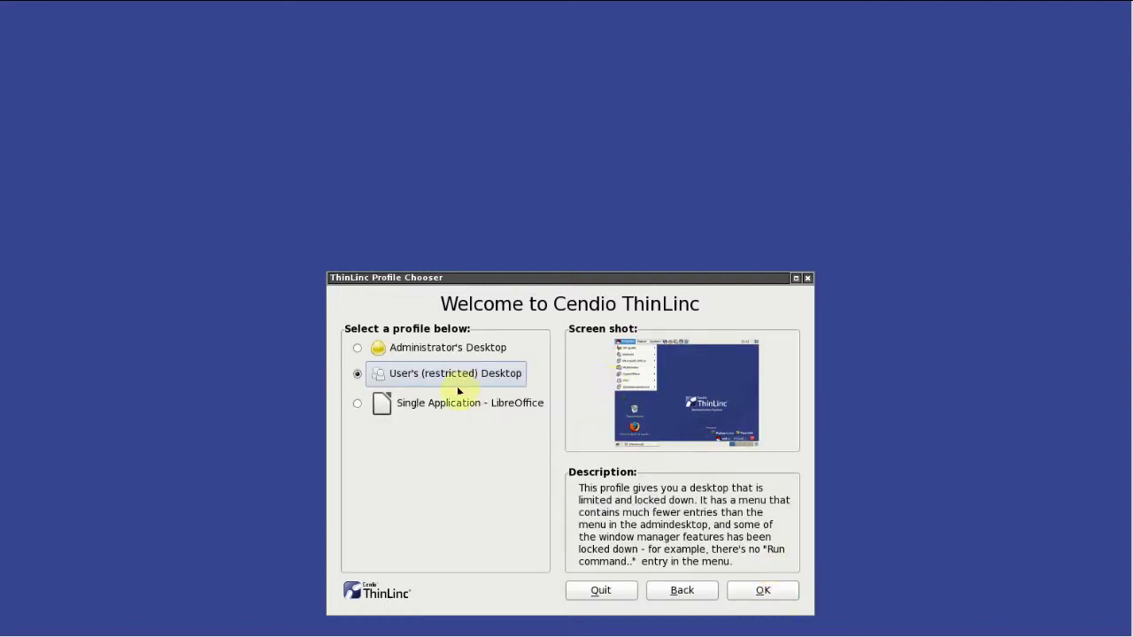
{"action": "left_click", "coordinate": [763, 591]}
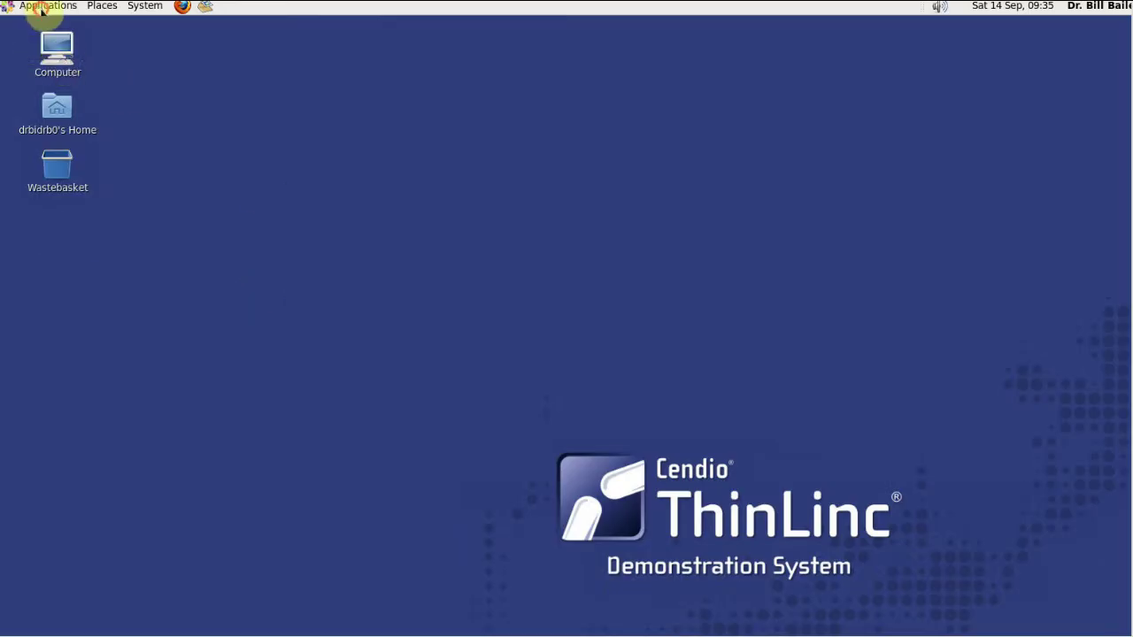
Step: Browse the restricted Applications, Places and System menus, then log out and confirm
{"action": "left_click", "coordinate": [41, 7]}
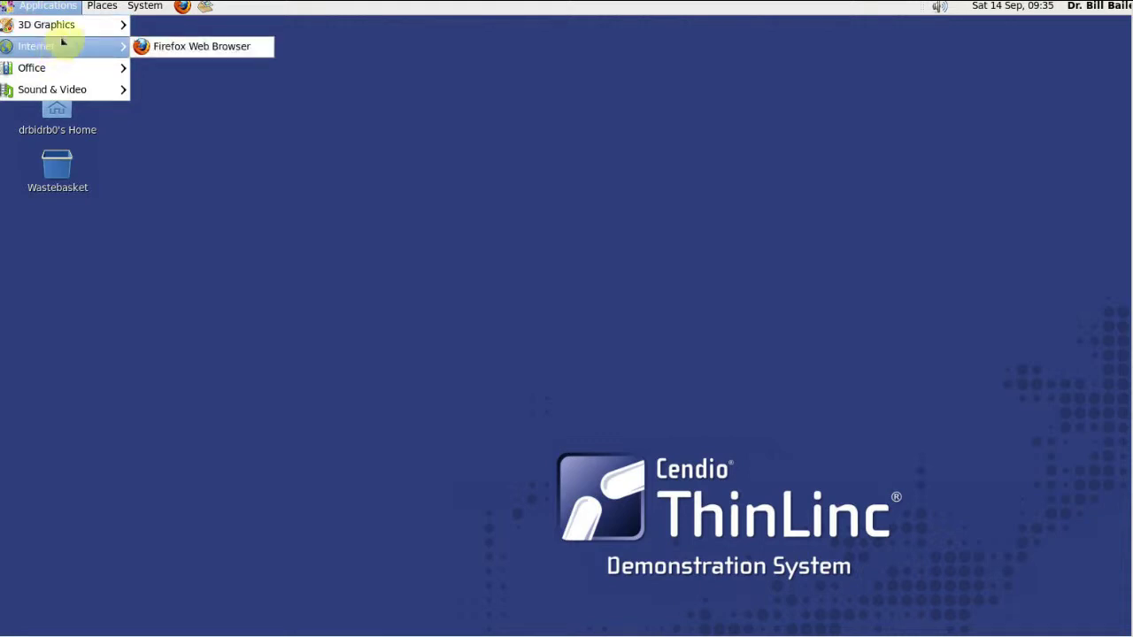
{"action": "mouse_move", "coordinate": [66, 28]}
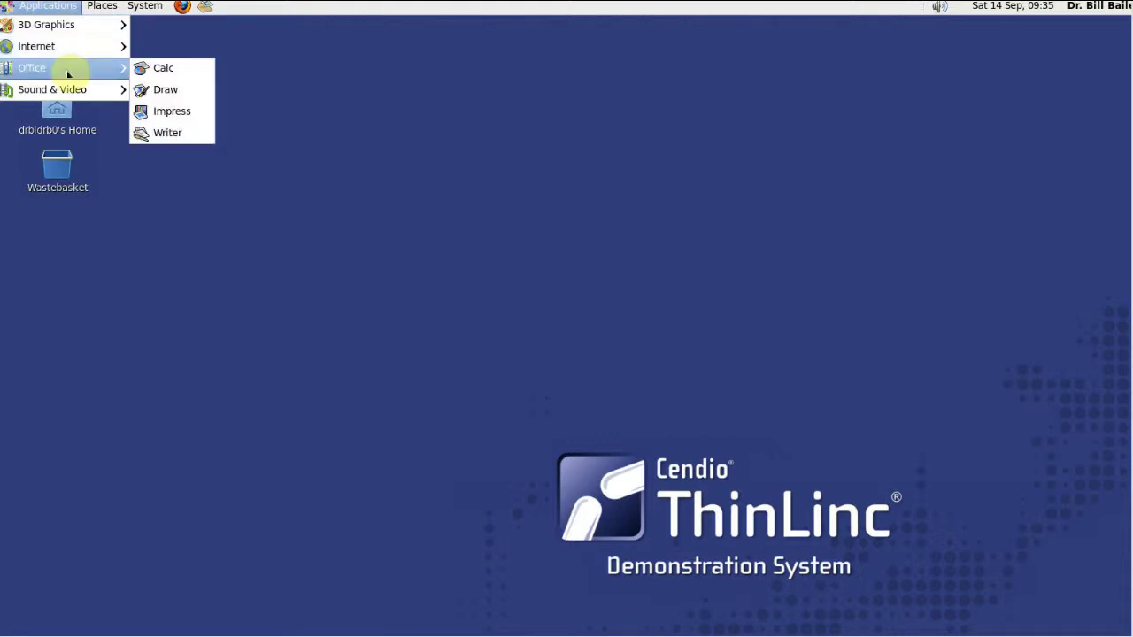
{"action": "mouse_move", "coordinate": [75, 94]}
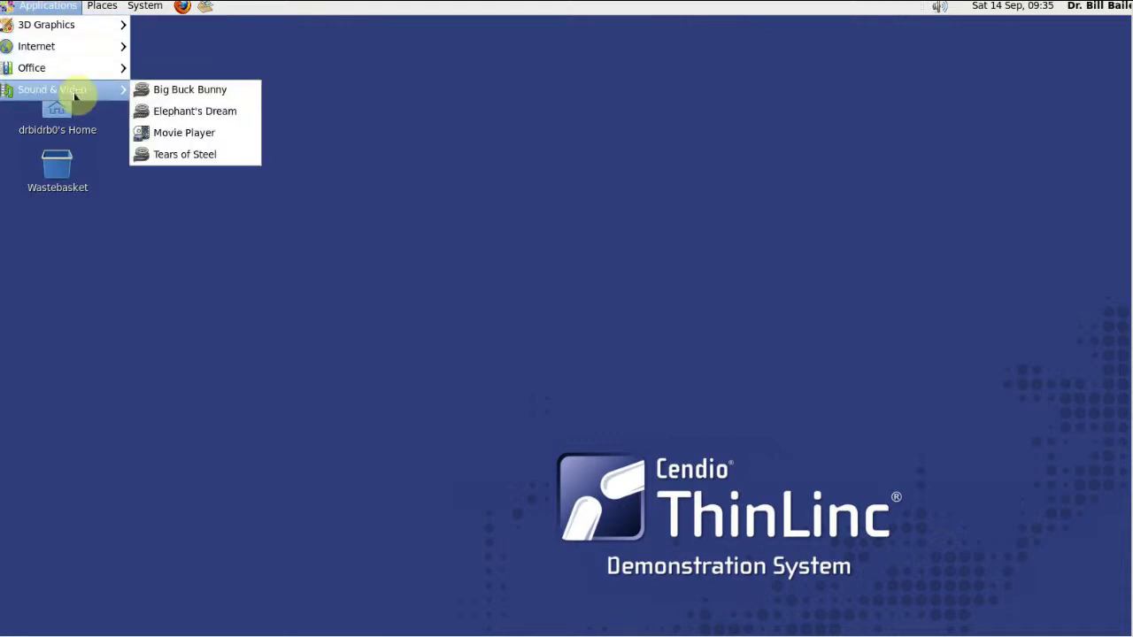
{"action": "mouse_move", "coordinate": [101, 7]}
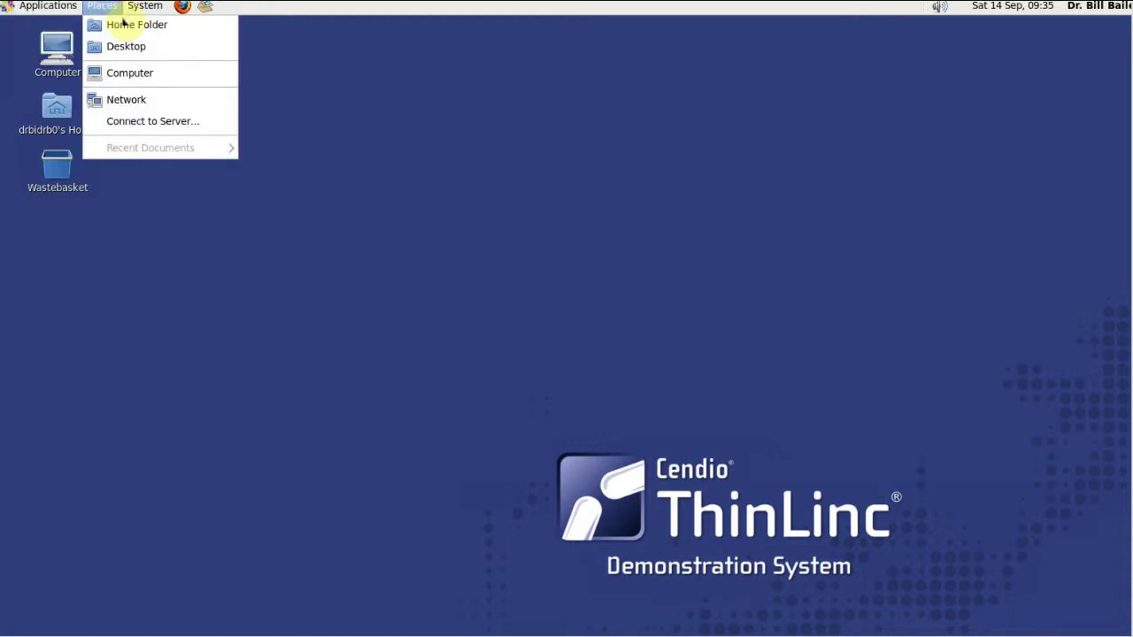
{"action": "mouse_move", "coordinate": [161, 6]}
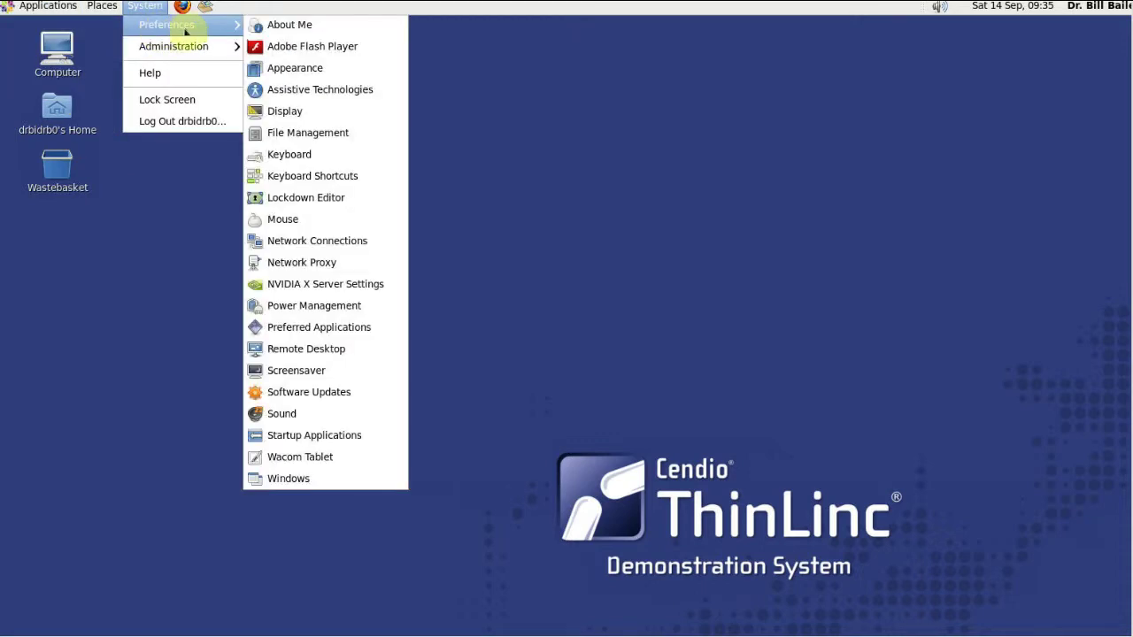
{"action": "left_click", "coordinate": [186, 123]}
{"action": "left_click", "coordinate": [683, 479]}
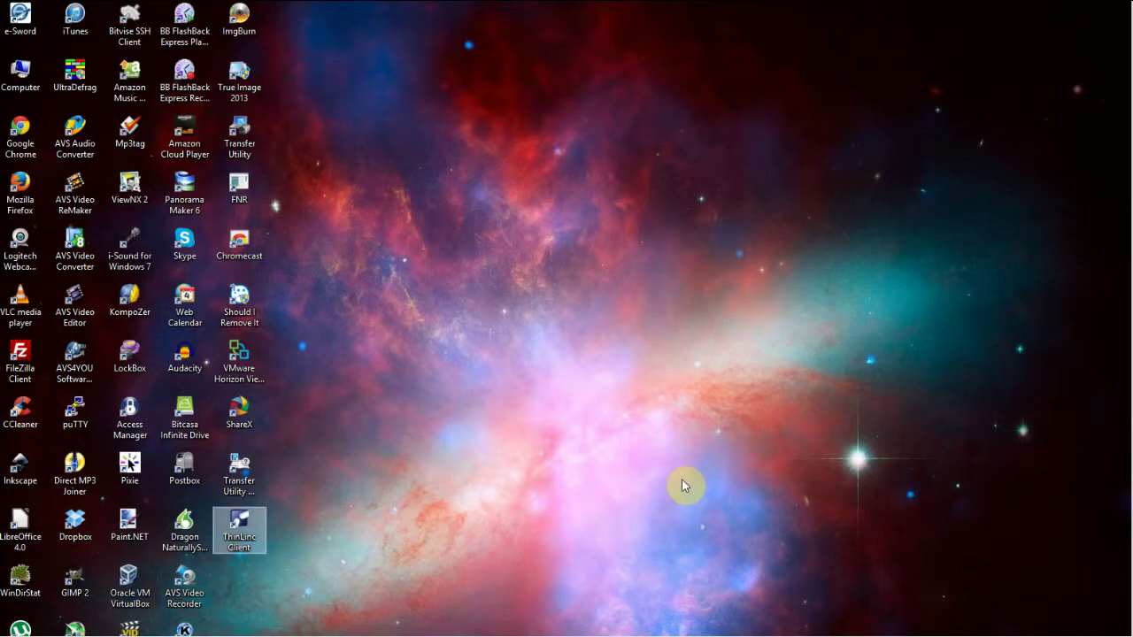
Step: Relaunch ThinLinc Client and reconnect to the demo server with the account password
{"action": "double_click", "coordinate": [256, 523]}
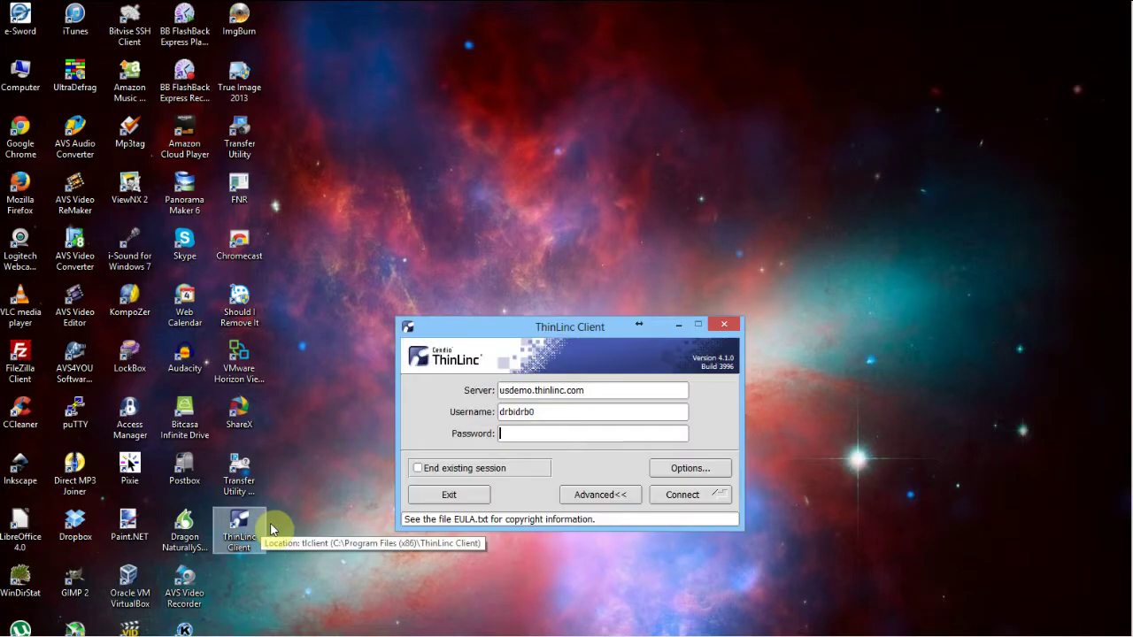
{"action": "type", "text": "d"}
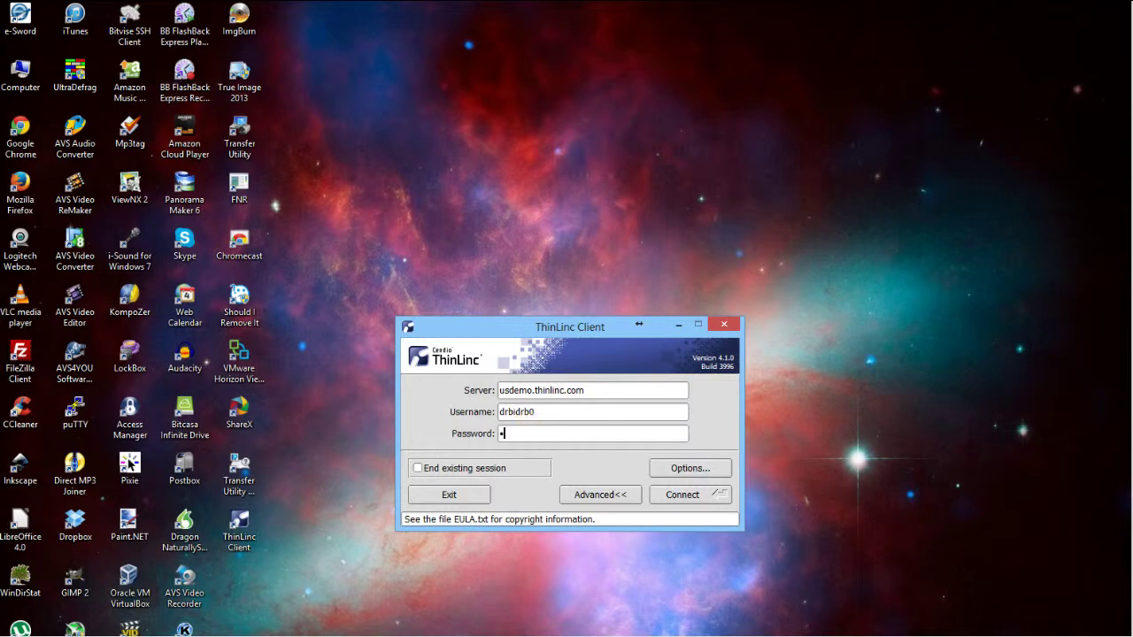
{"action": "key", "text": "Return"}
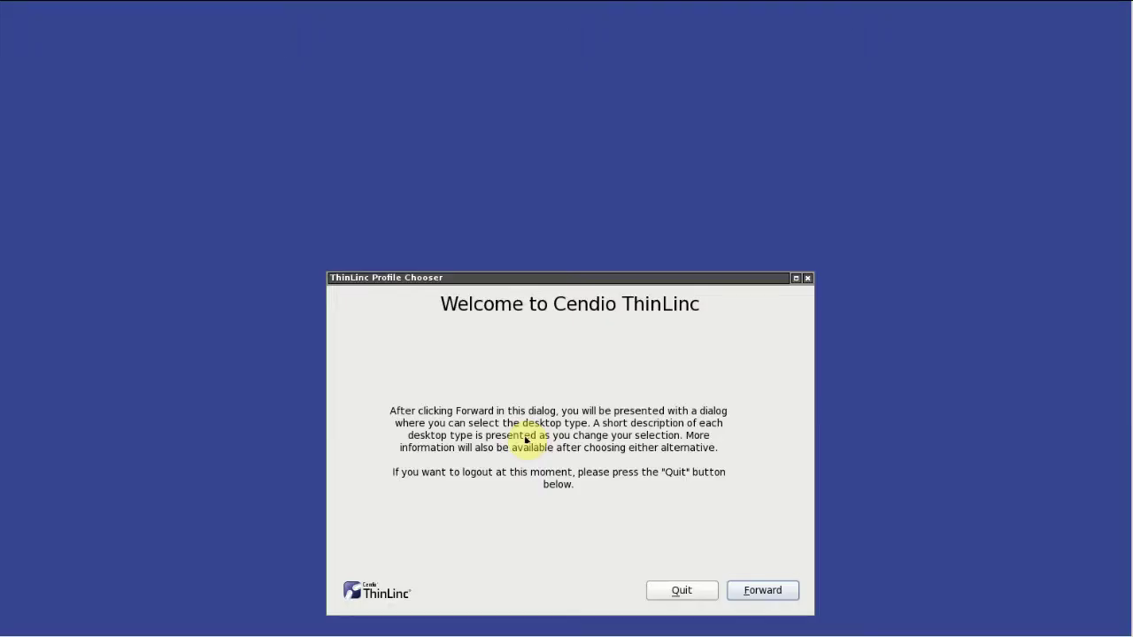
Step: Start a session with the Administrator's Desktop profile
{"action": "left_click", "coordinate": [760, 591]}
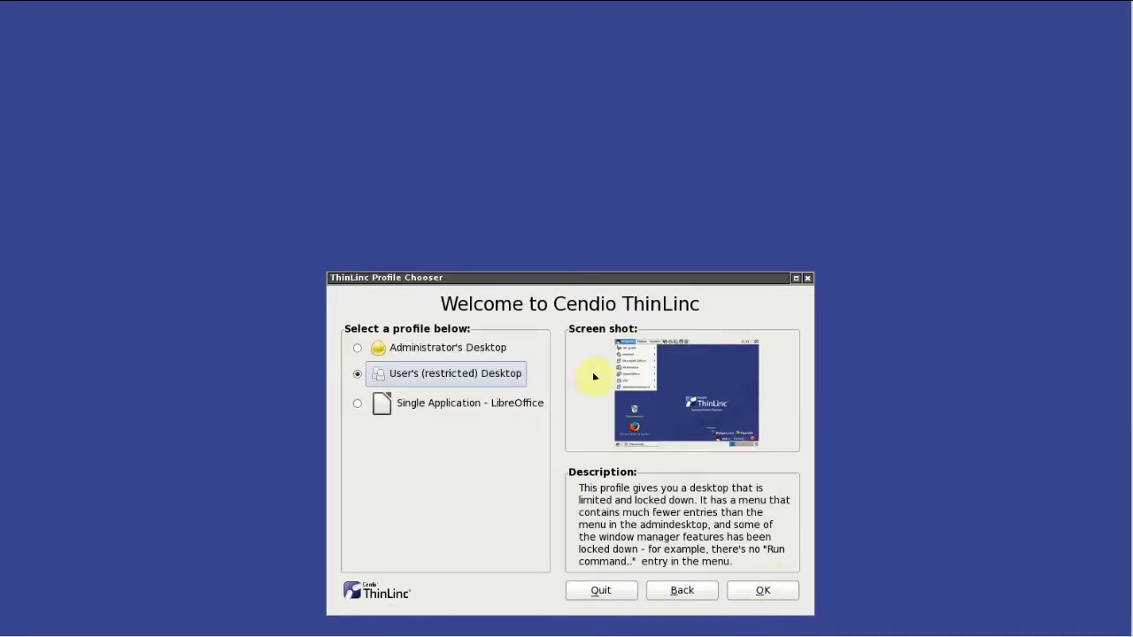
{"action": "left_click", "coordinate": [400, 352]}
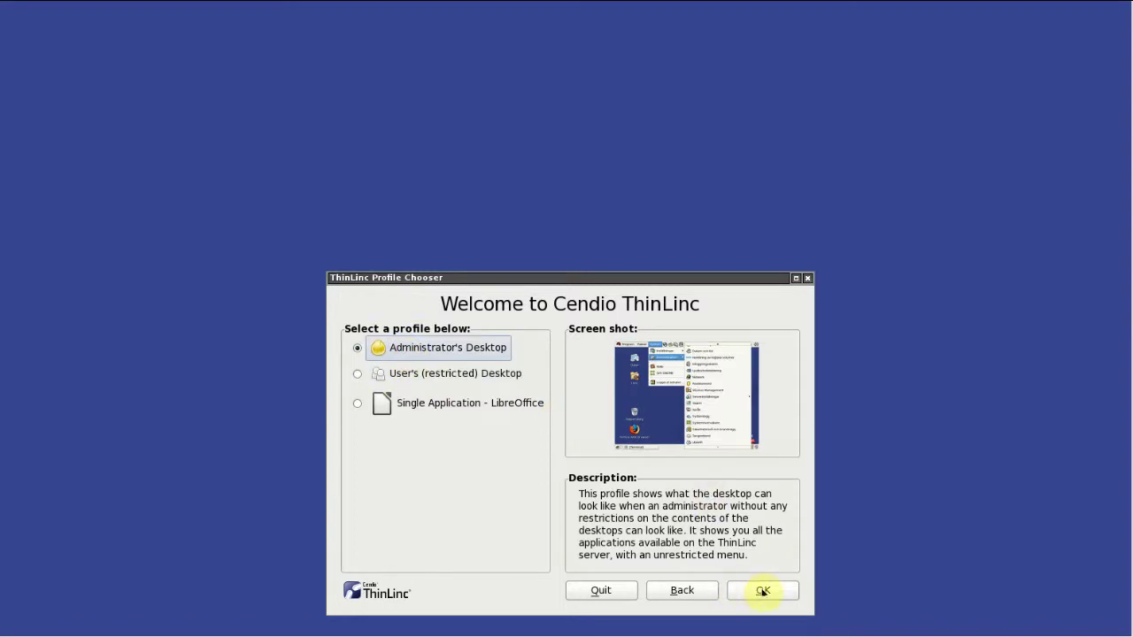
{"action": "left_click", "coordinate": [763, 592]}
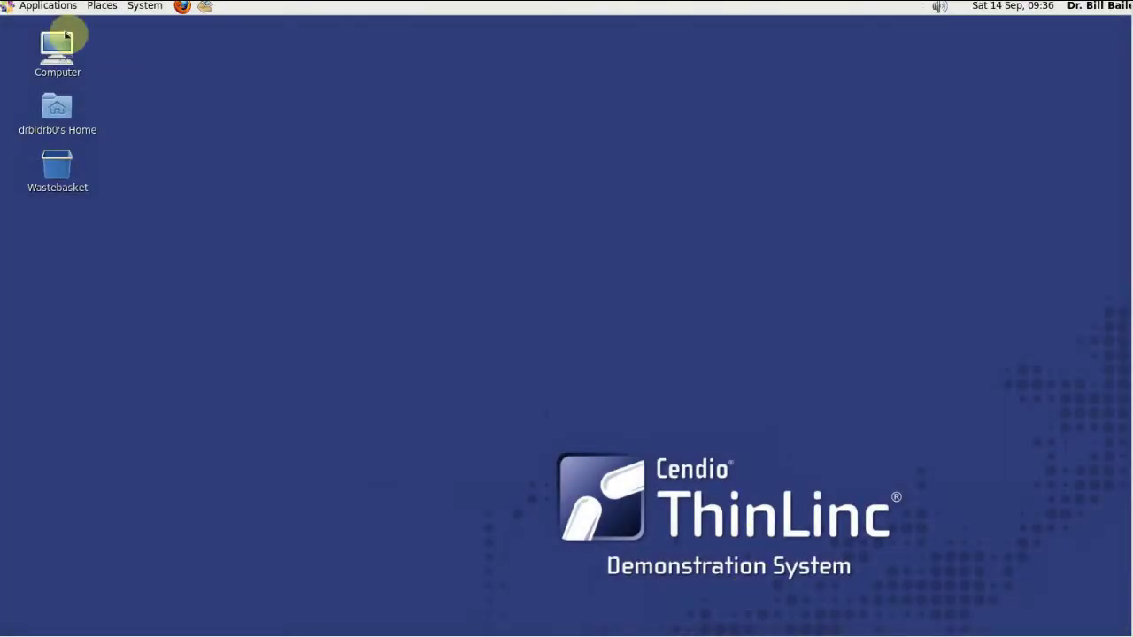
Step: Browse the administrator desktop's Applications and Places menus, then dismiss the Places list
{"action": "left_click", "coordinate": [48, 7]}
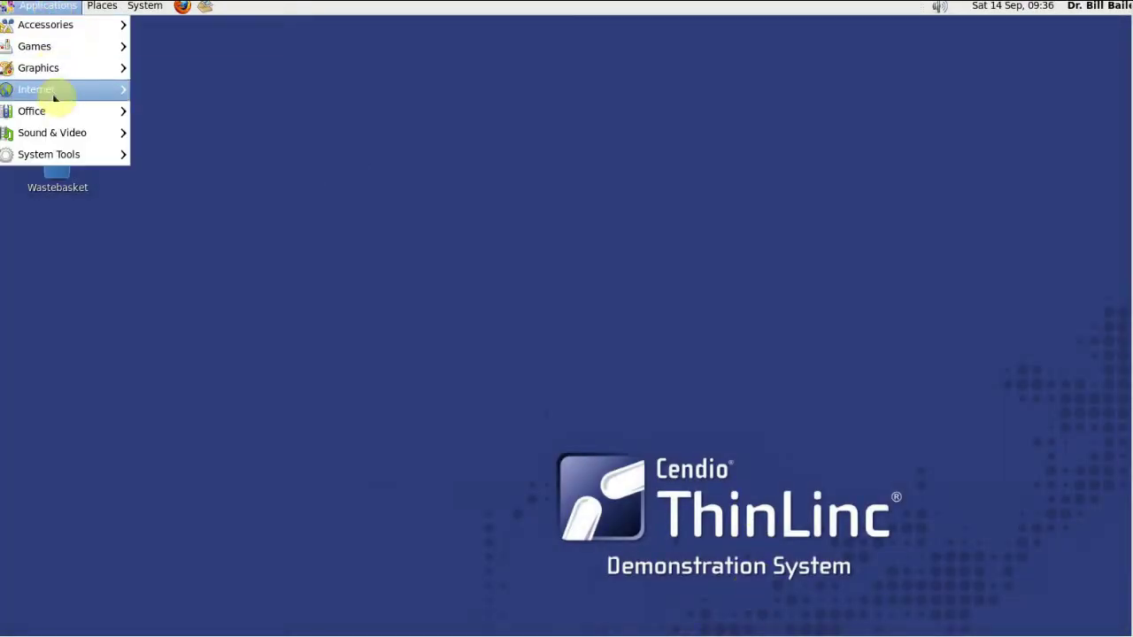
{"action": "mouse_move", "coordinate": [55, 152]}
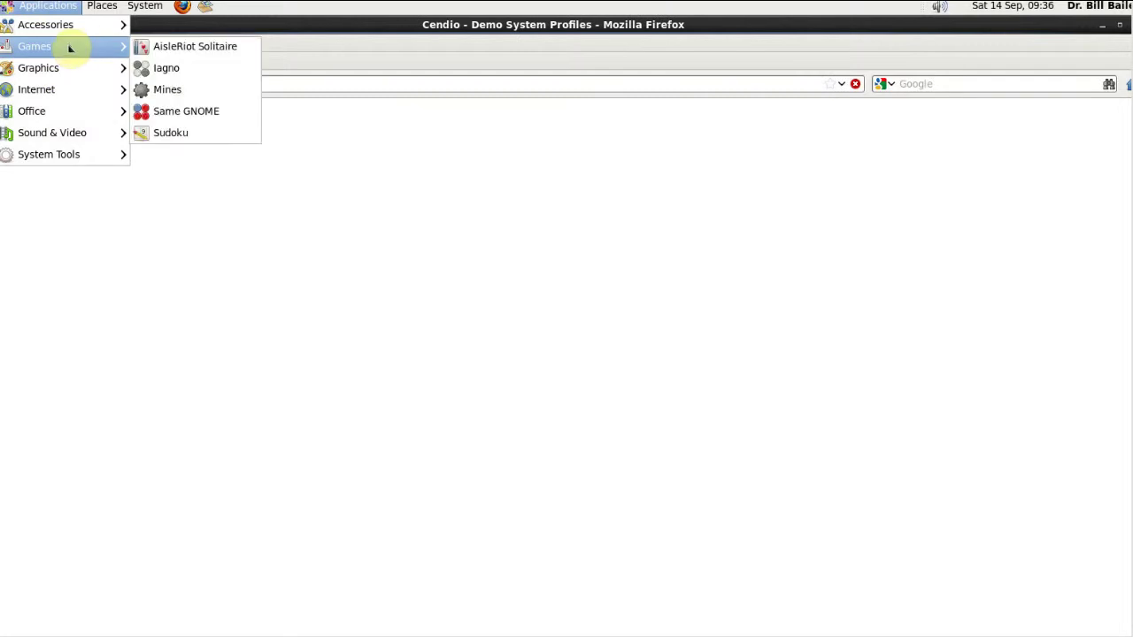
{"action": "mouse_move", "coordinate": [103, 8]}
{"action": "mouse_move", "coordinate": [150, 9]}
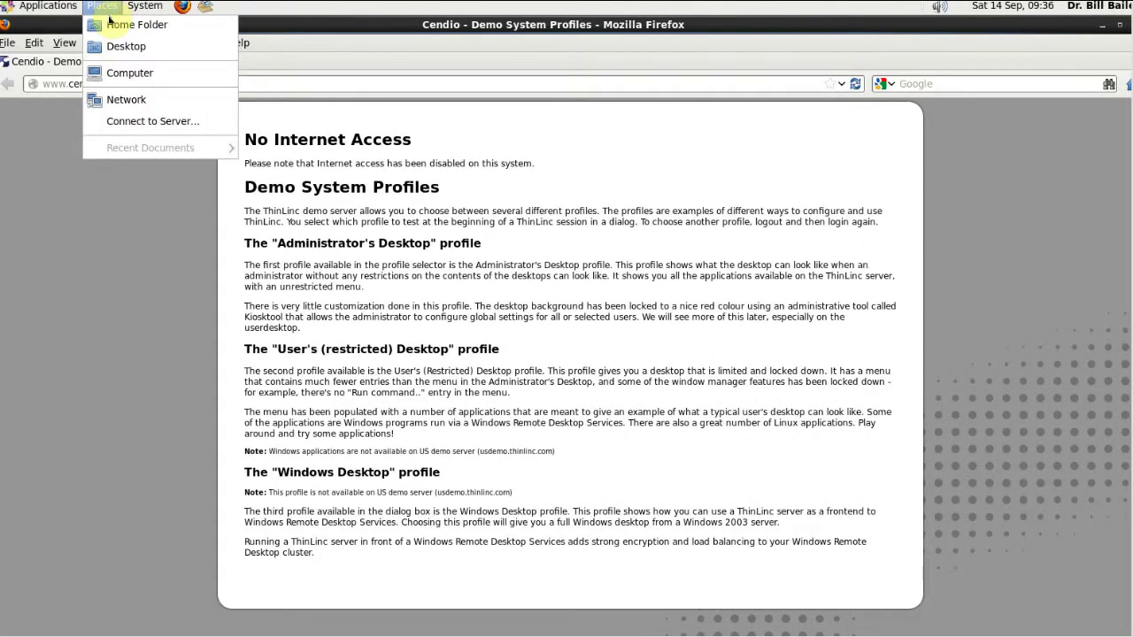
{"action": "left_click", "coordinate": [493, 64]}
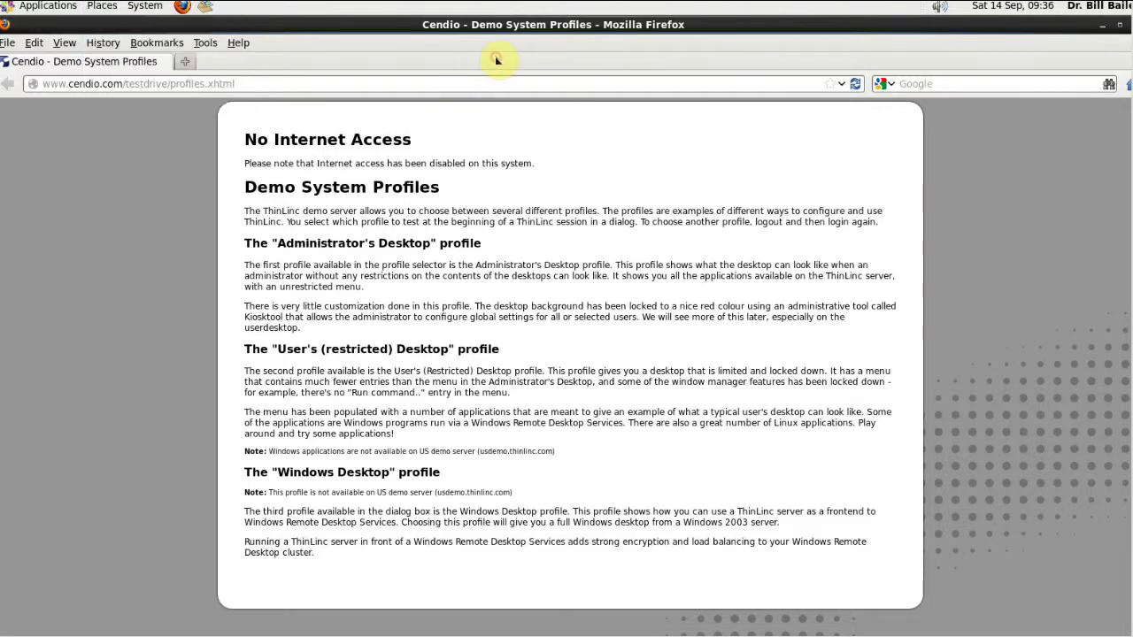
Step: Quit Firefox via File > Quit, closing the Demo System Profiles page
{"action": "left_click", "coordinate": [9, 43]}
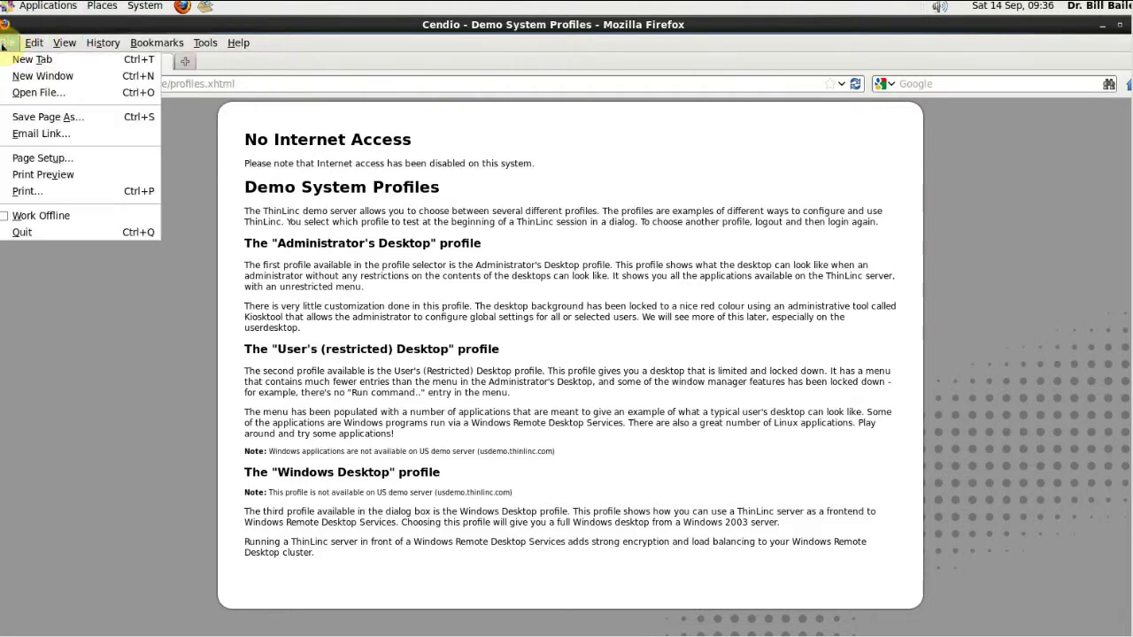
{"action": "left_click", "coordinate": [9, 43]}
{"action": "left_click", "coordinate": [9, 42]}
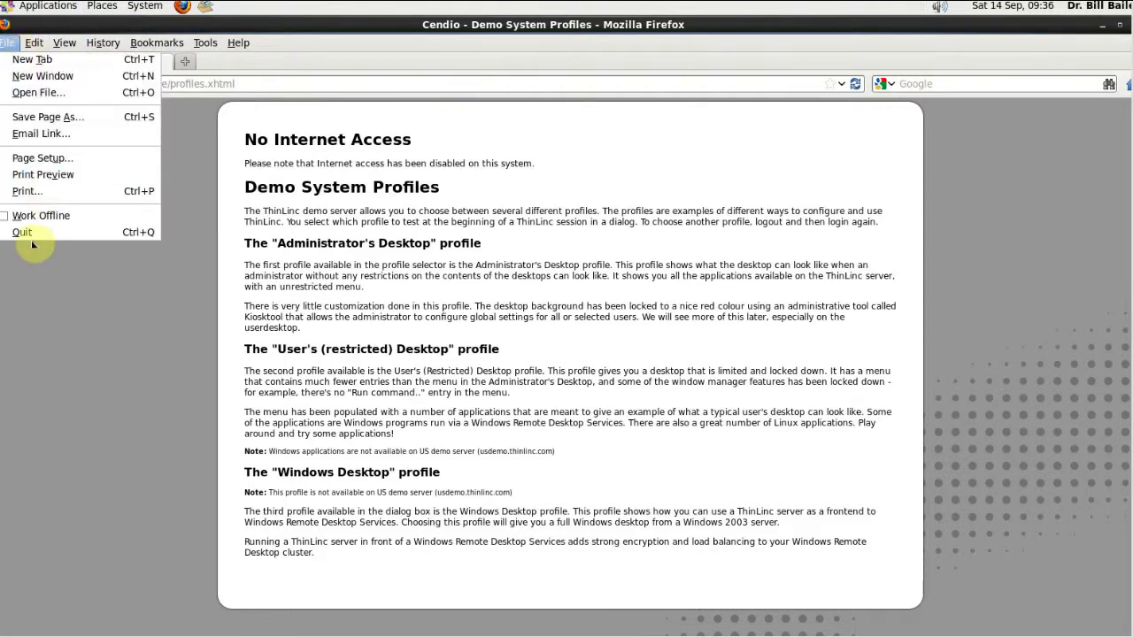
{"action": "left_click", "coordinate": [36, 229]}
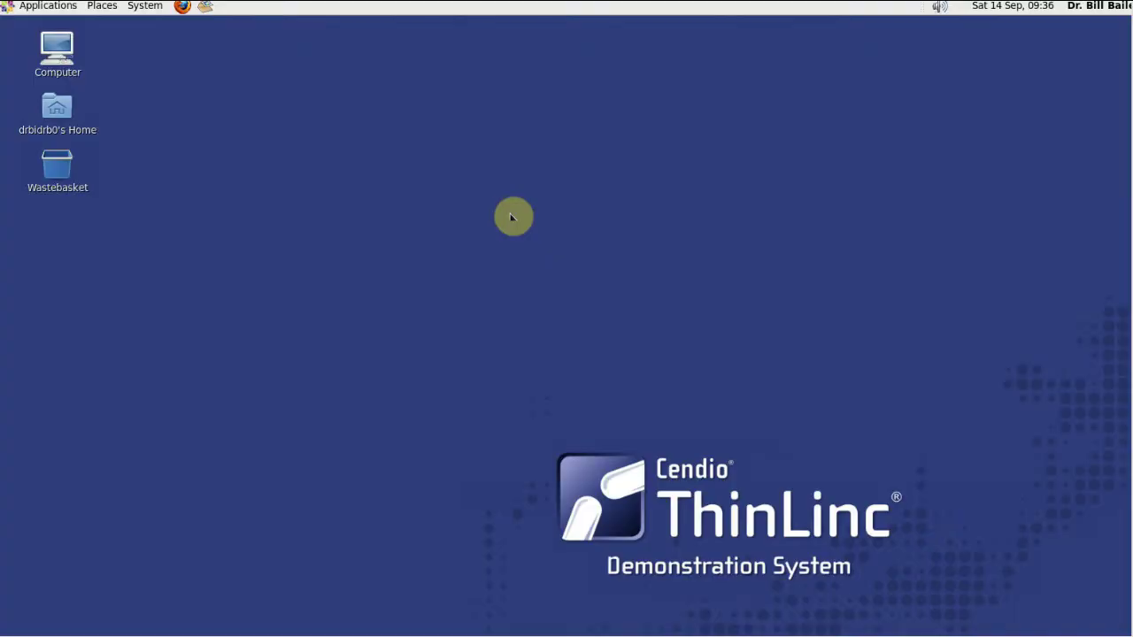
{"action": "left_click", "coordinate": [34, 6]}
{"action": "mouse_move", "coordinate": [62, 69]}
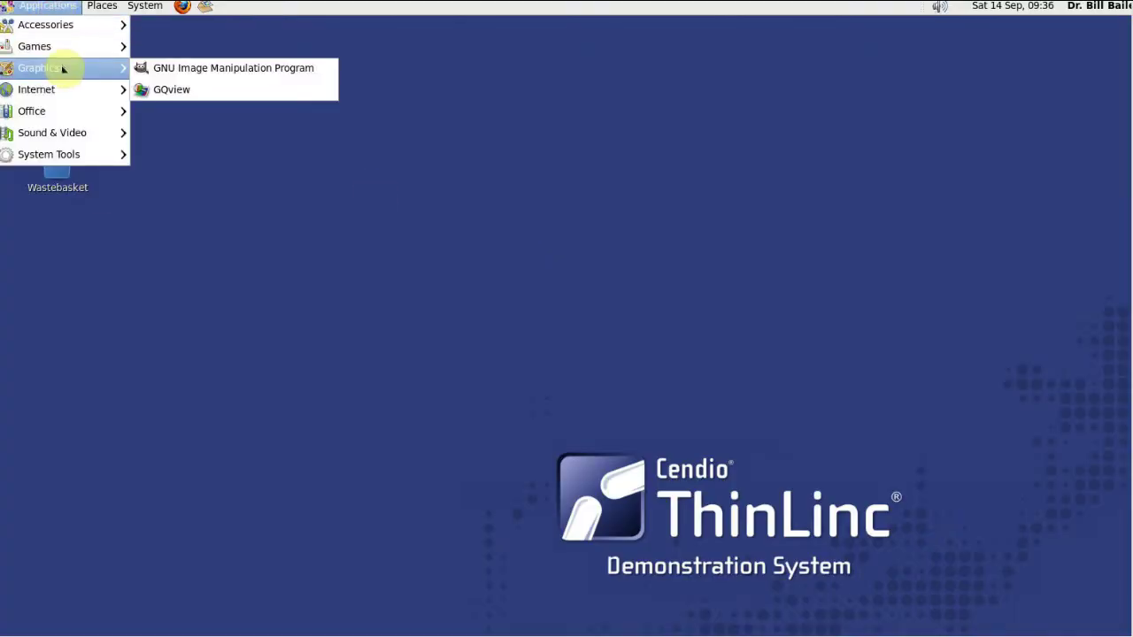
{"action": "left_click", "coordinate": [225, 68]}
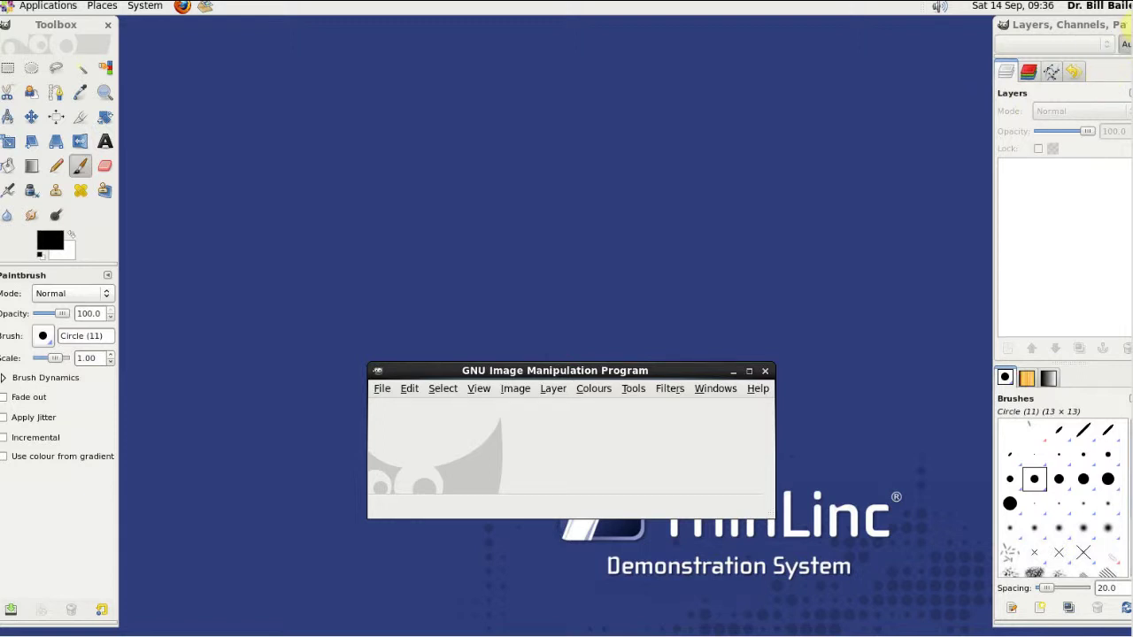
{"action": "left_click", "coordinate": [1126, 42]}
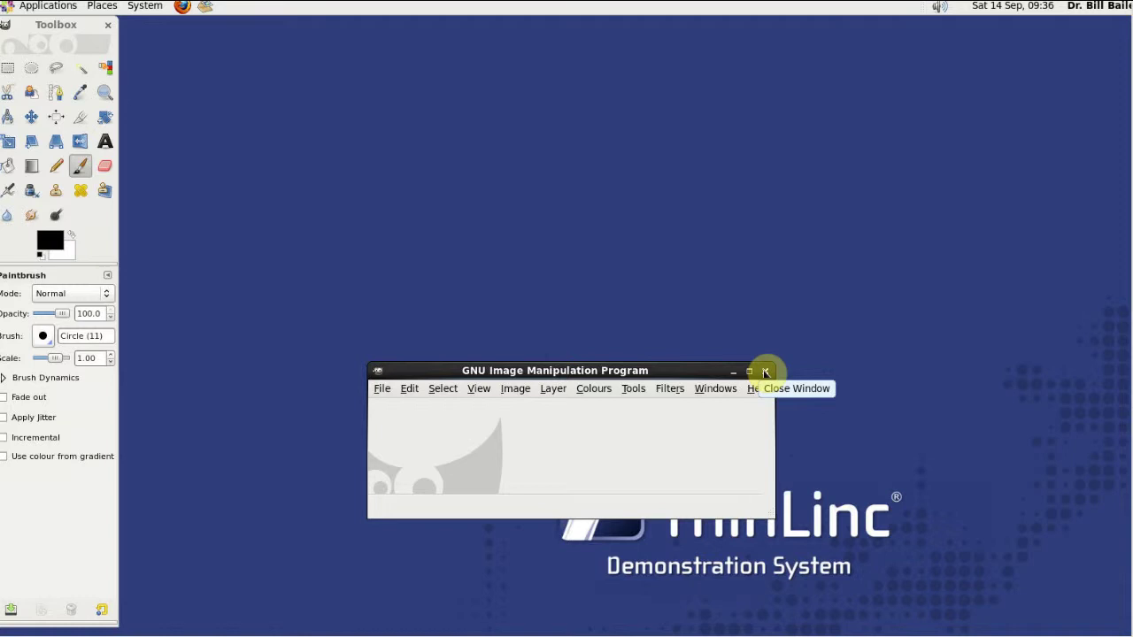
{"action": "left_click", "coordinate": [766, 372]}
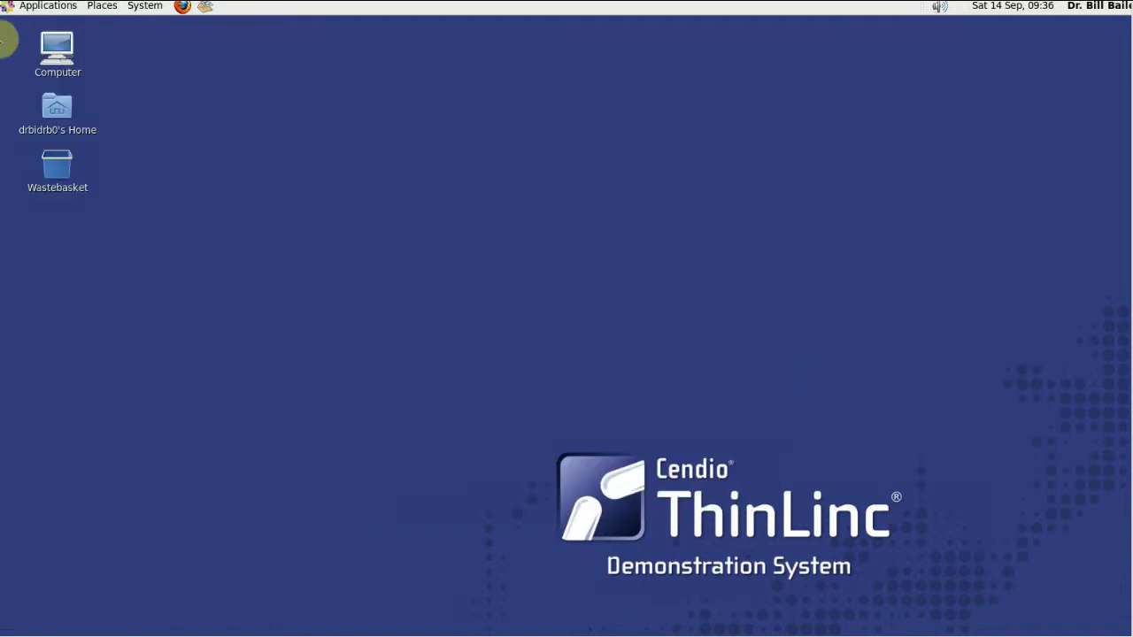
{"action": "left_click", "coordinate": [42, 7]}
{"action": "mouse_move", "coordinate": [55, 53]}
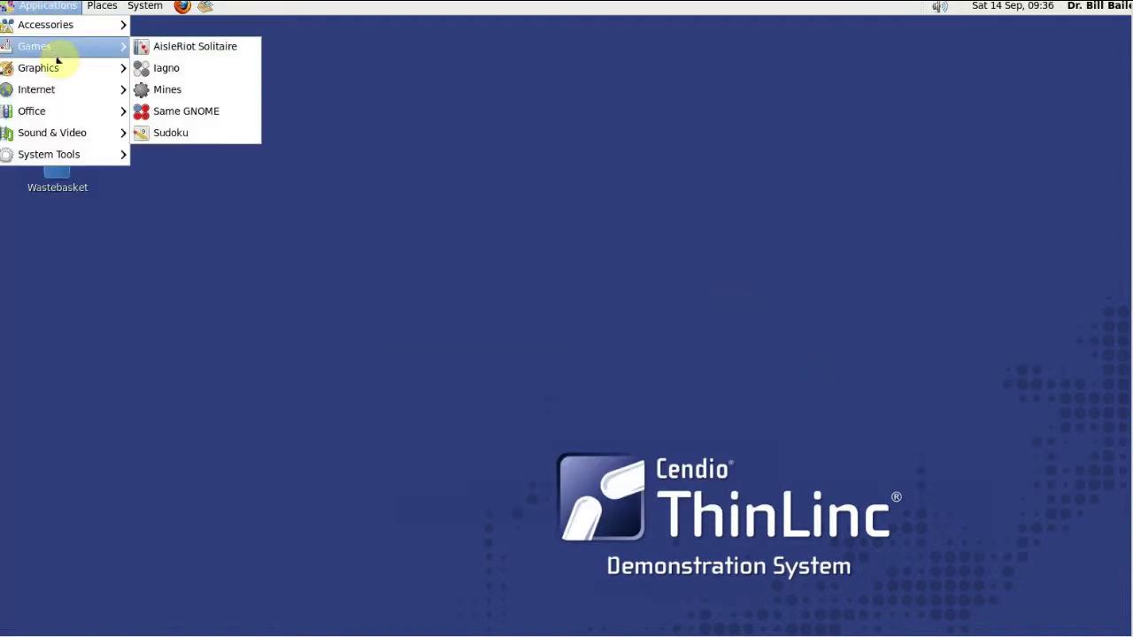
{"action": "mouse_move", "coordinate": [58, 76]}
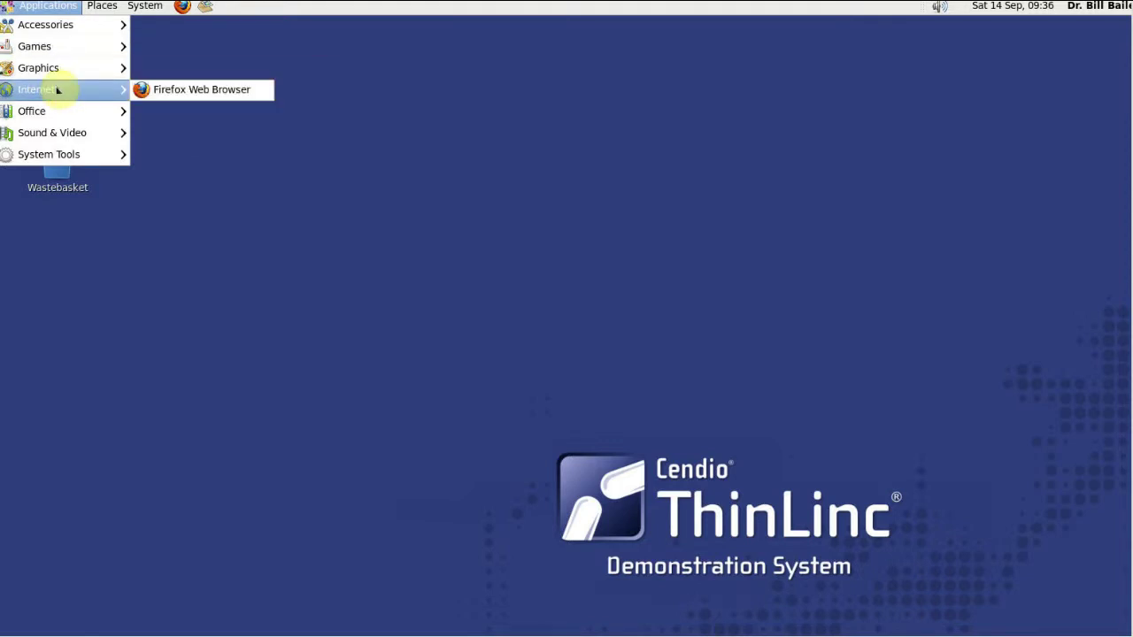
{"action": "mouse_move", "coordinate": [56, 110]}
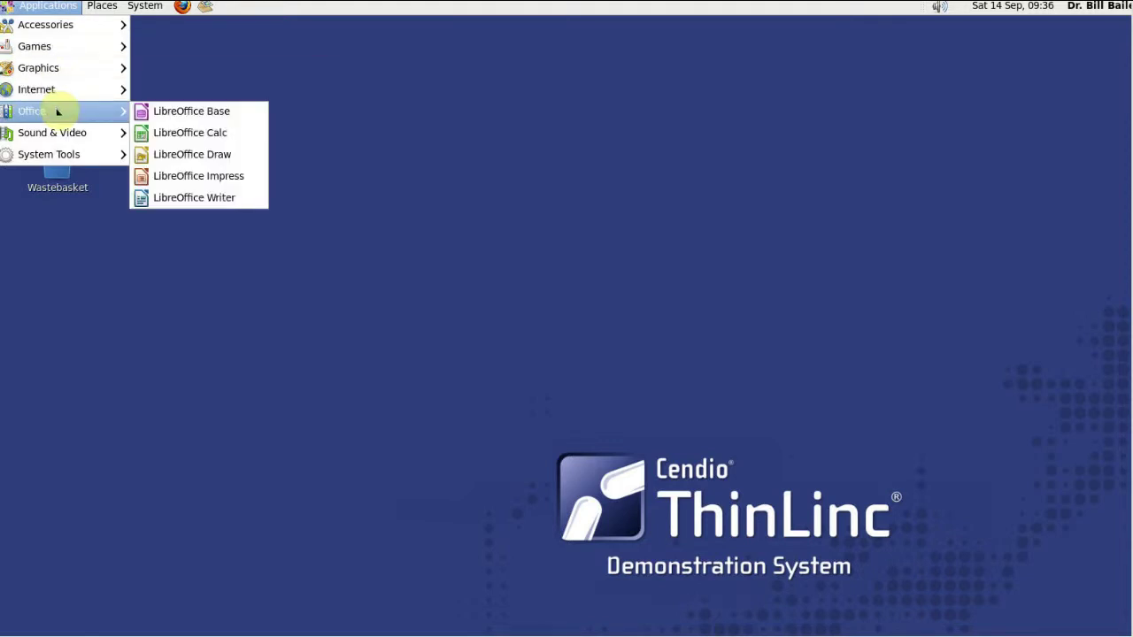
{"action": "left_click", "coordinate": [237, 133]}
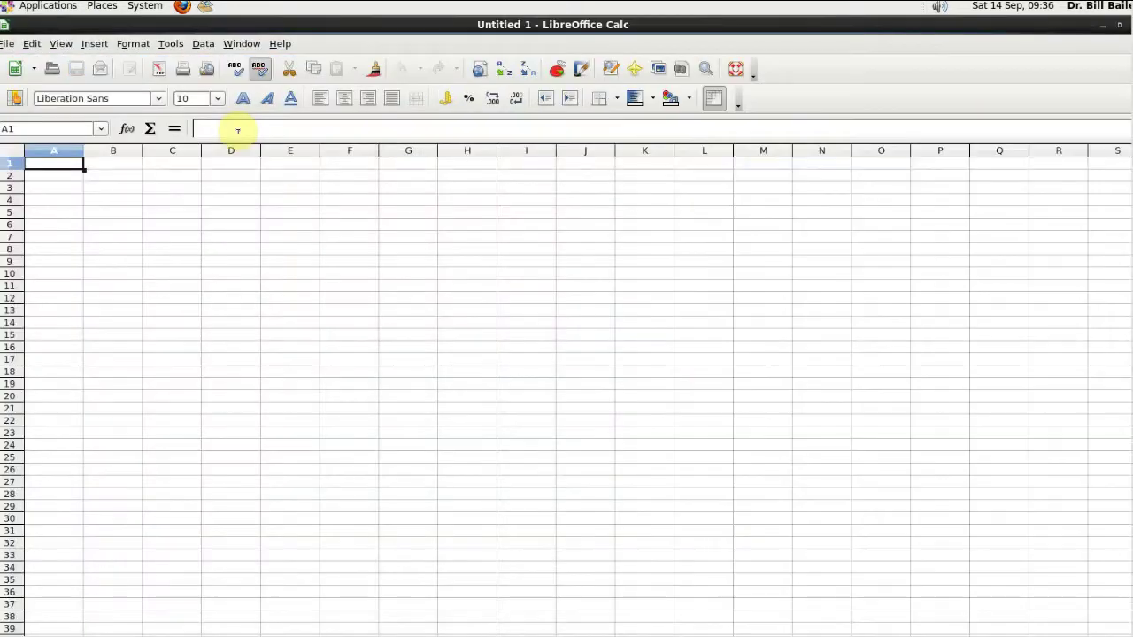
{"action": "left_click", "coordinate": [7, 45]}
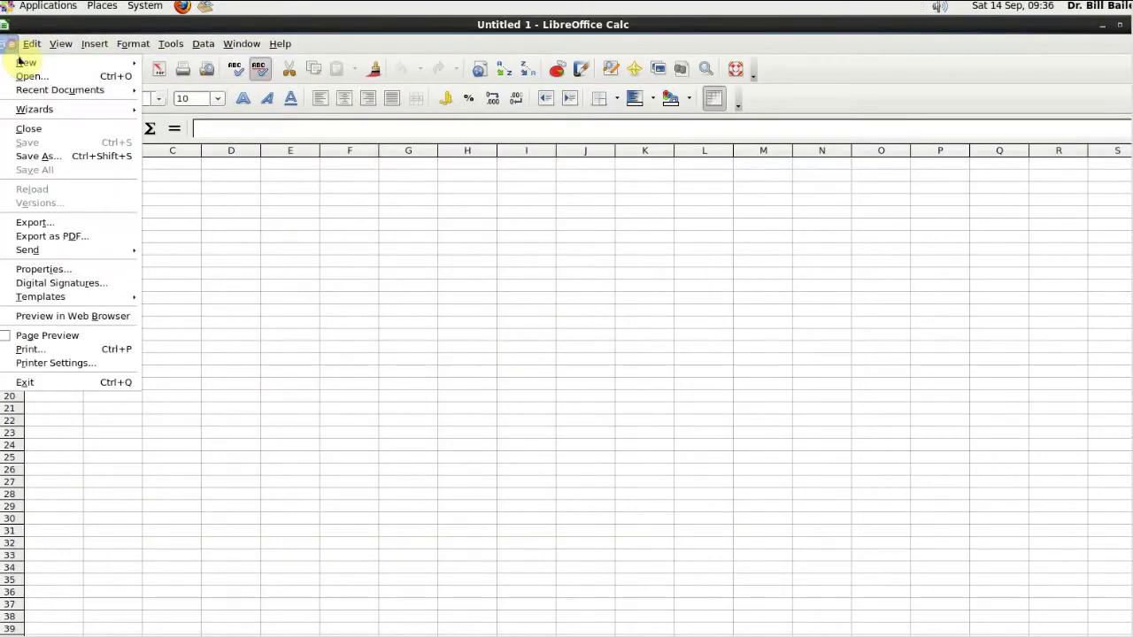
{"action": "left_click", "coordinate": [36, 384]}
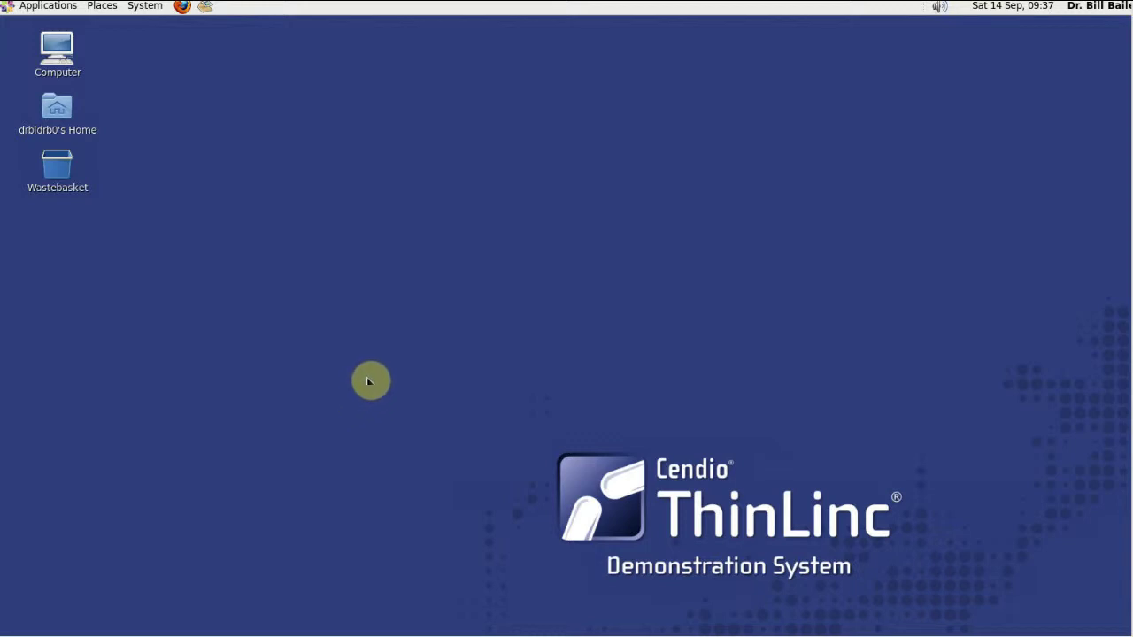
Step: Launch ThinLinc Web Administration from Applications > System Tools
{"action": "left_click", "coordinate": [46, 6]}
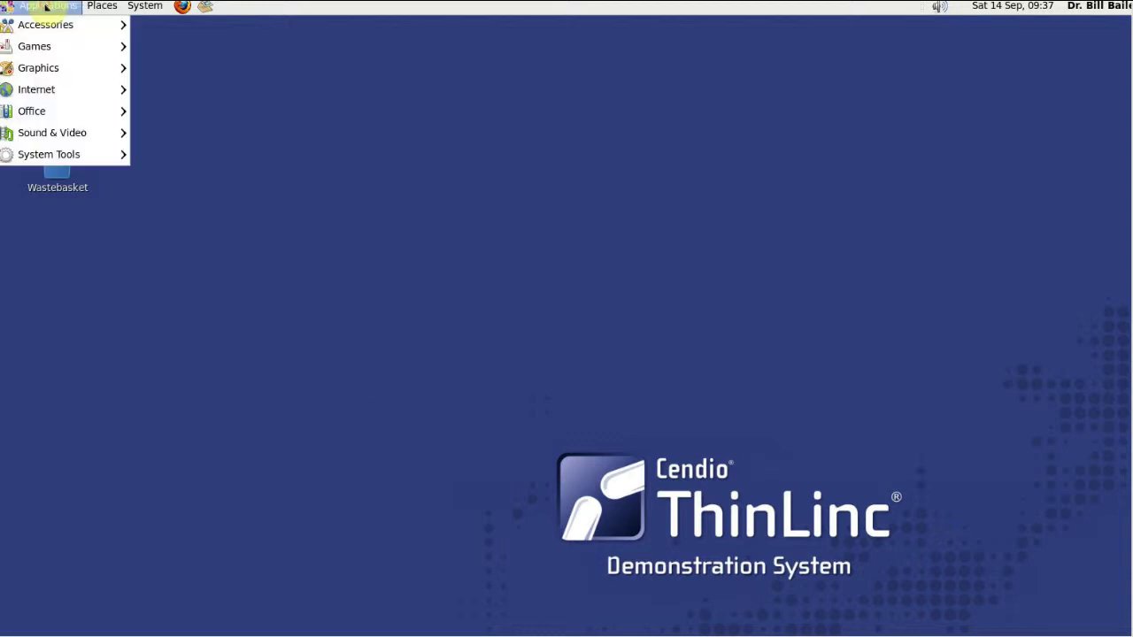
{"action": "mouse_move", "coordinate": [59, 162]}
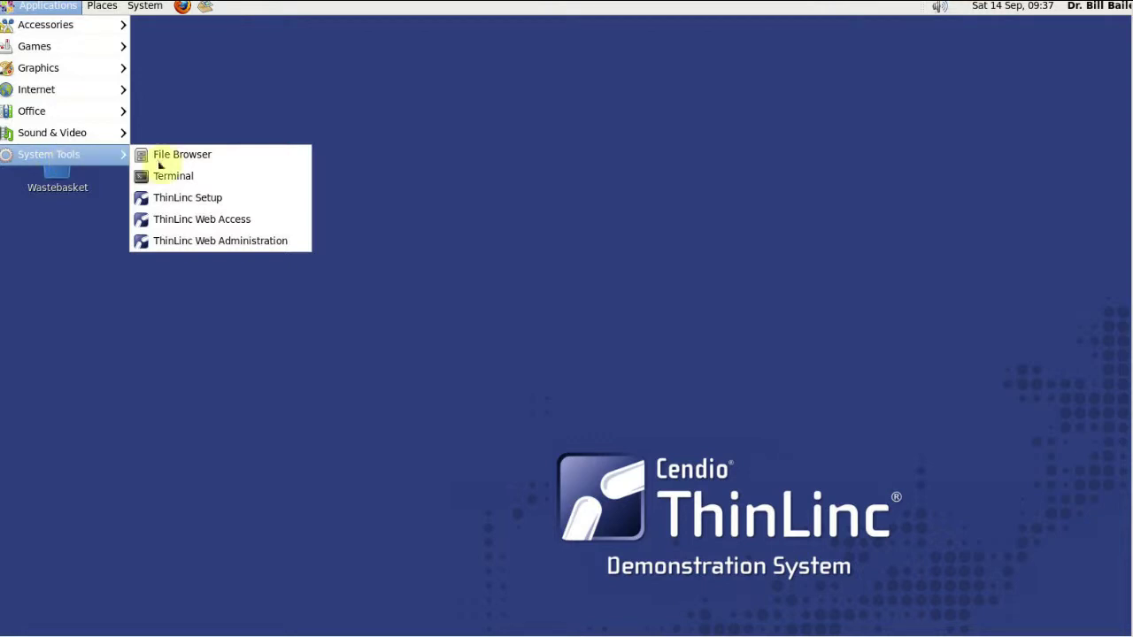
{"action": "left_click", "coordinate": [189, 241]}
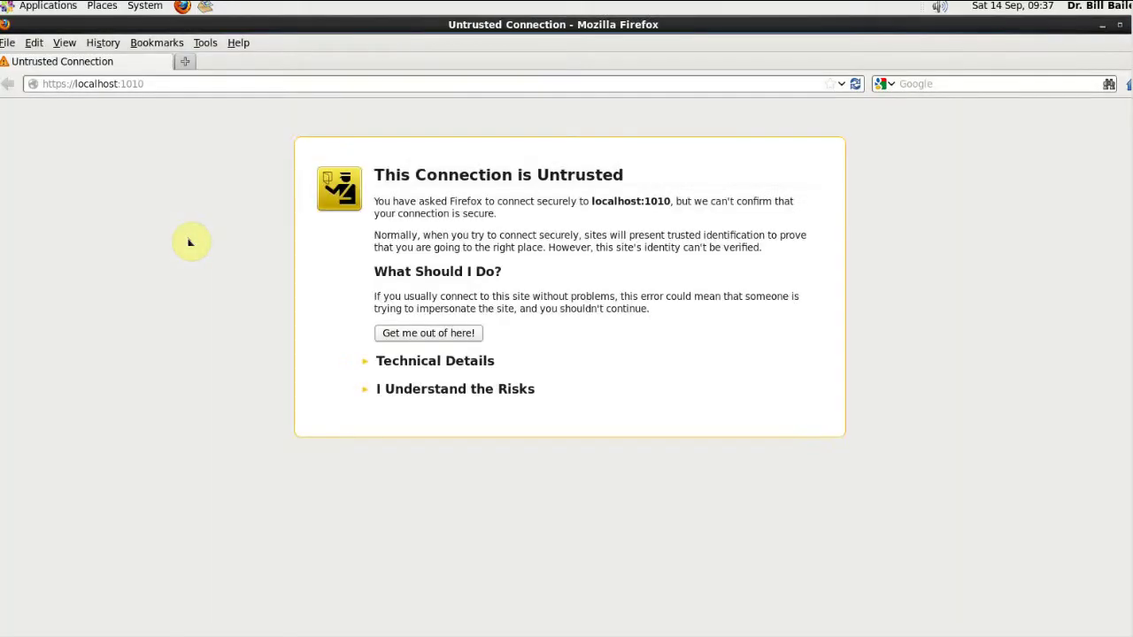
Step: Add and confirm a security exception for the localhost:1010 certificate
{"action": "left_click", "coordinate": [425, 389]}
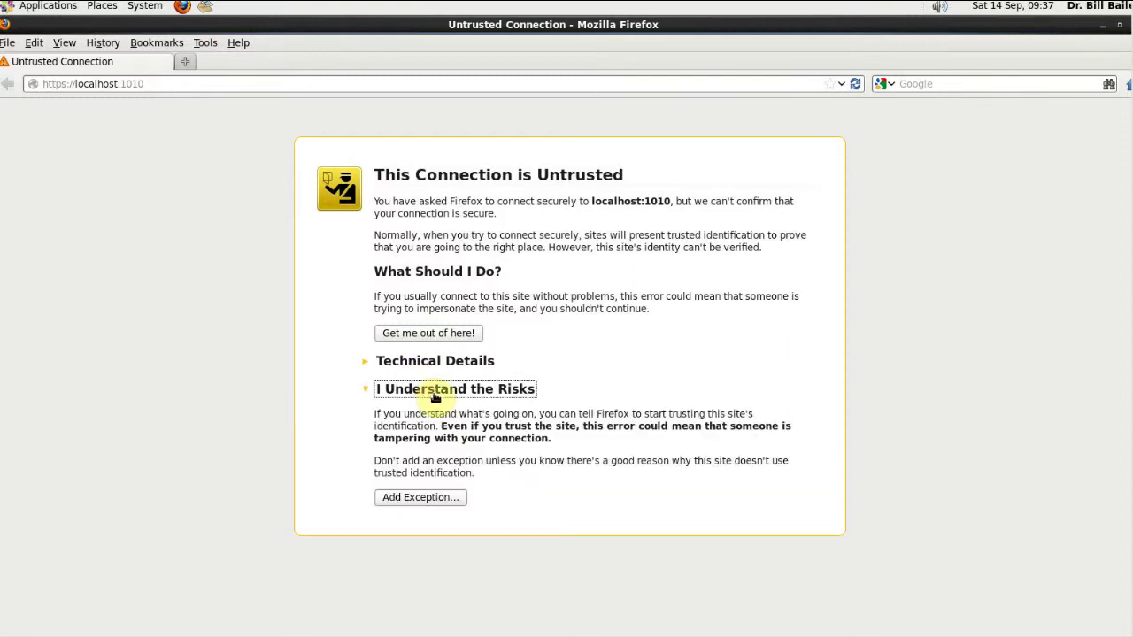
{"action": "left_click", "coordinate": [426, 498]}
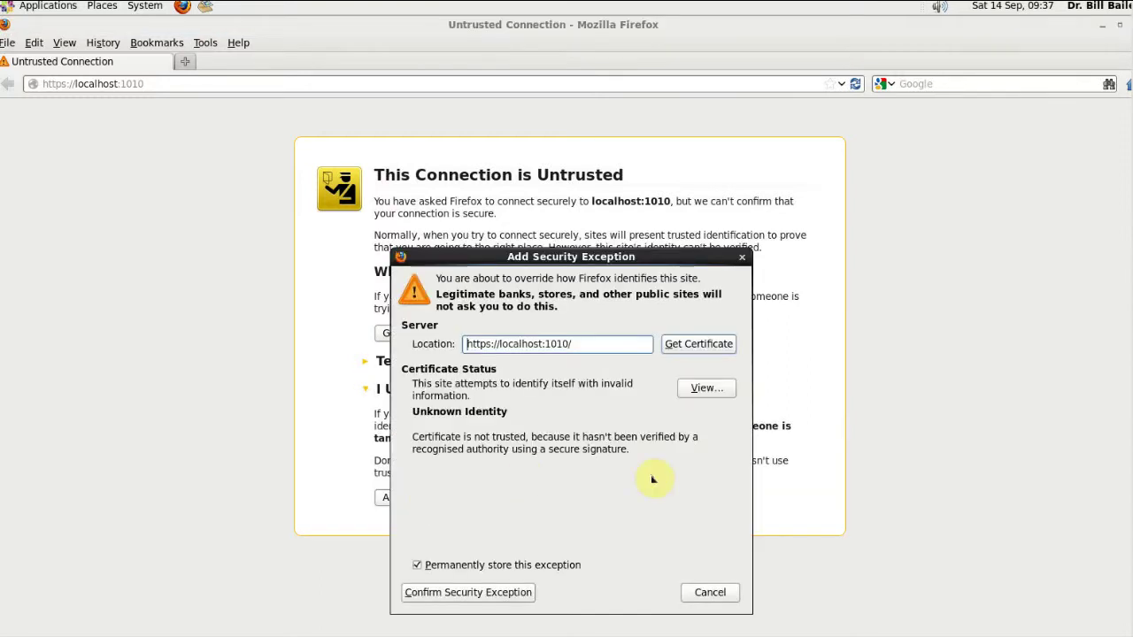
{"action": "left_click", "coordinate": [500, 601]}
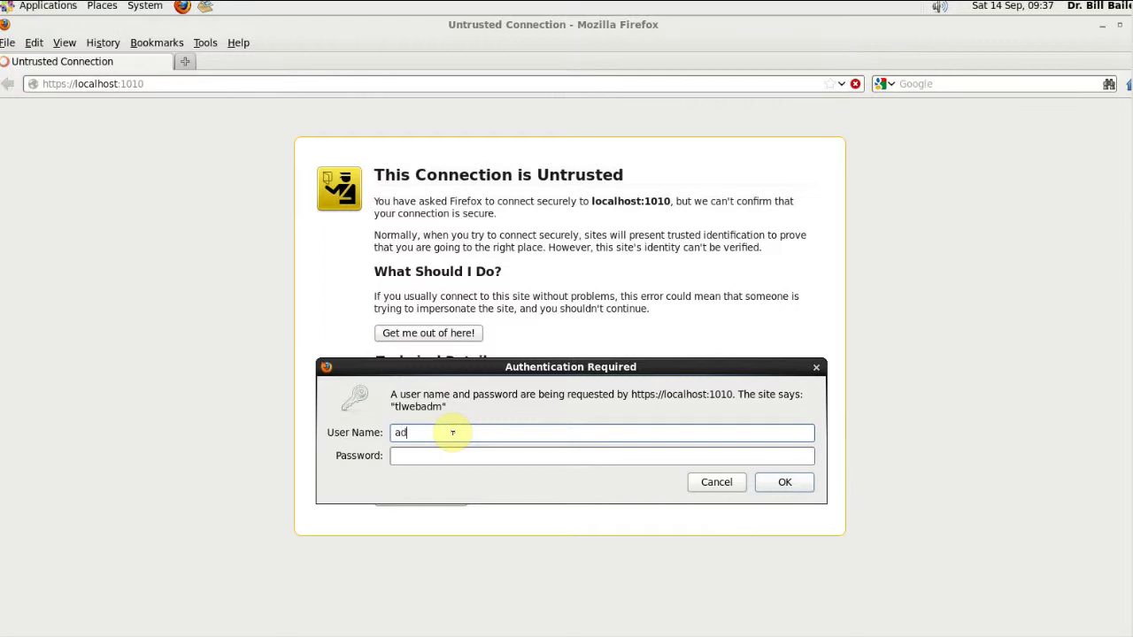
Step: Attempt the web admin login as 'admin' at the Authentication Required prompt
{"action": "key", "text": "Tab"}
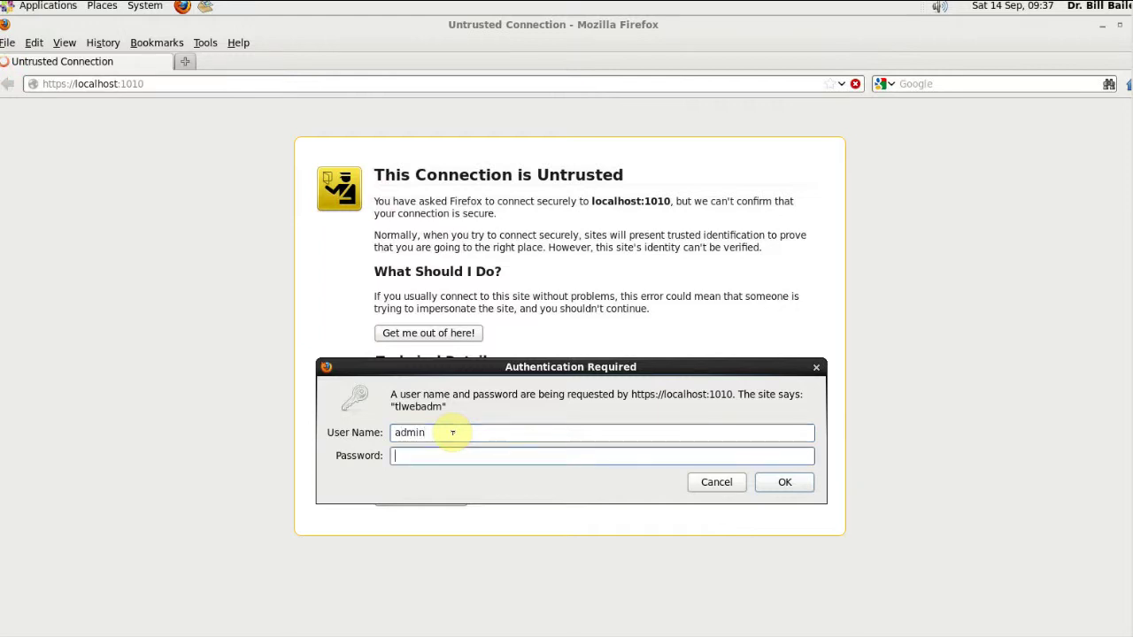
{"action": "key", "text": "Return"}
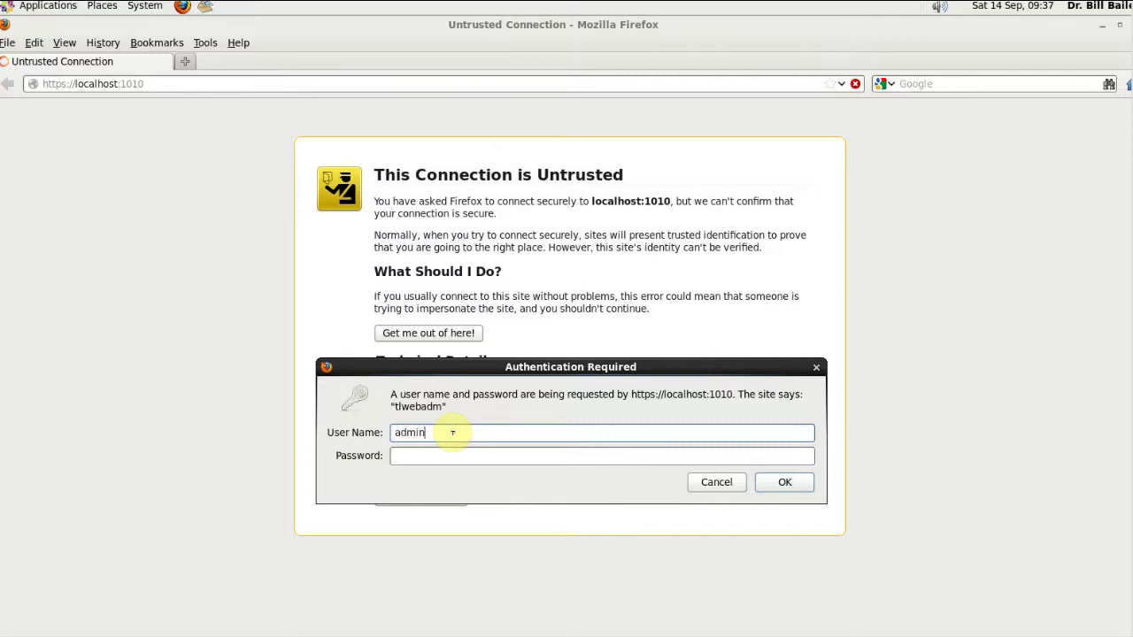
{"action": "type", "text": "admin"}
{"action": "key", "text": "Tab"}
{"action": "key", "text": "Return"}
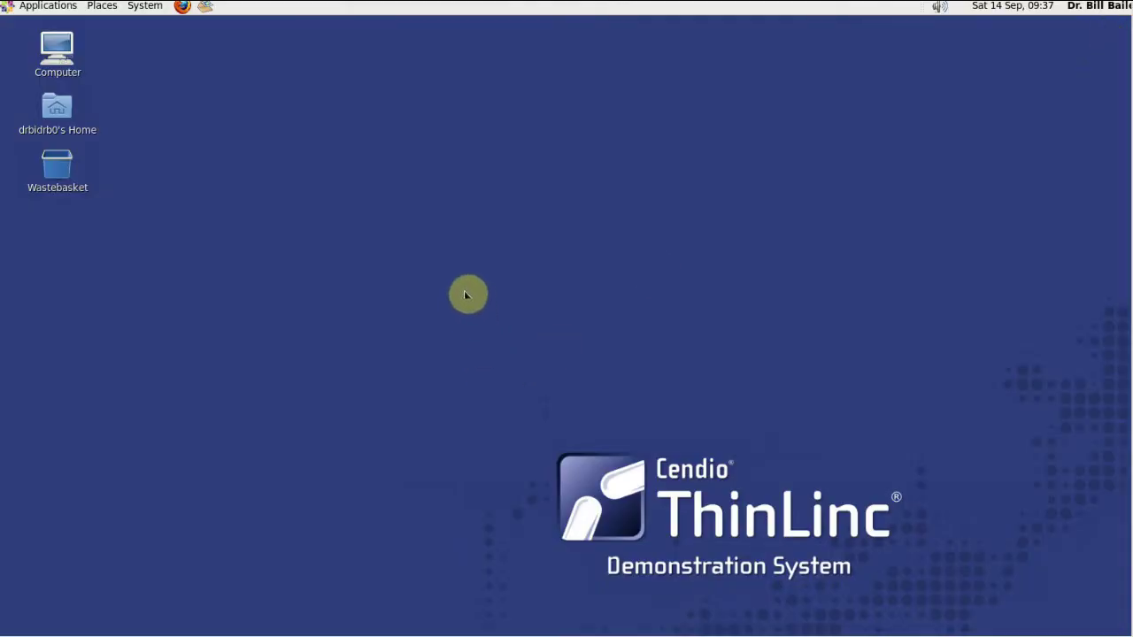
Step: Relaunch ThinLinc Web Administration and log in as admin, landing on an unable-to-connect page
{"action": "left_click", "coordinate": [59, 5]}
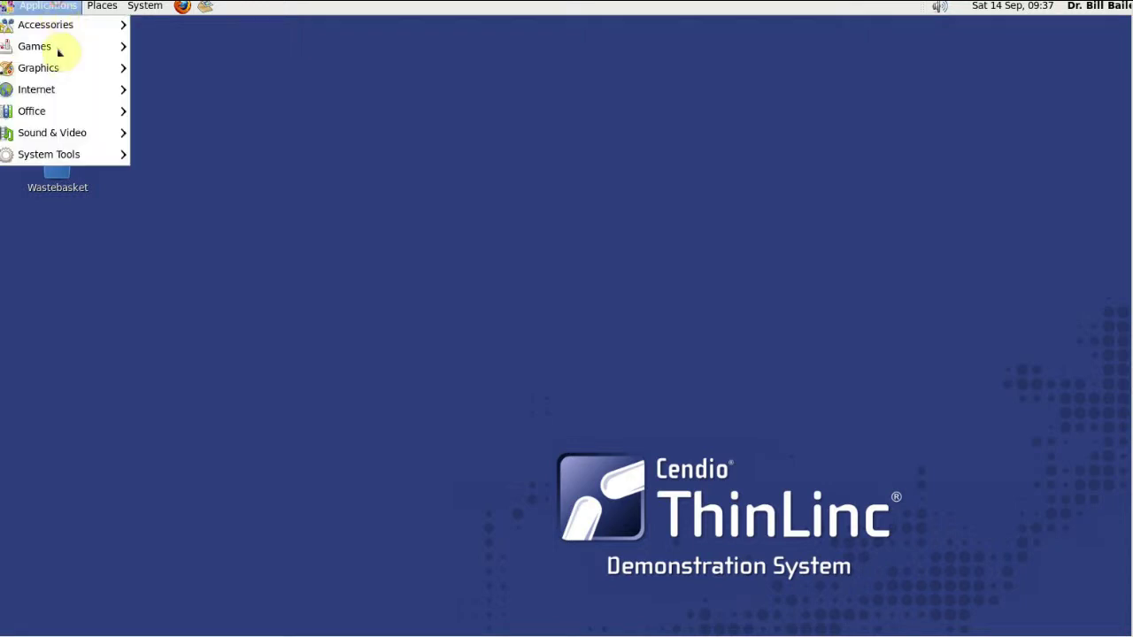
{"action": "mouse_move", "coordinate": [68, 157]}
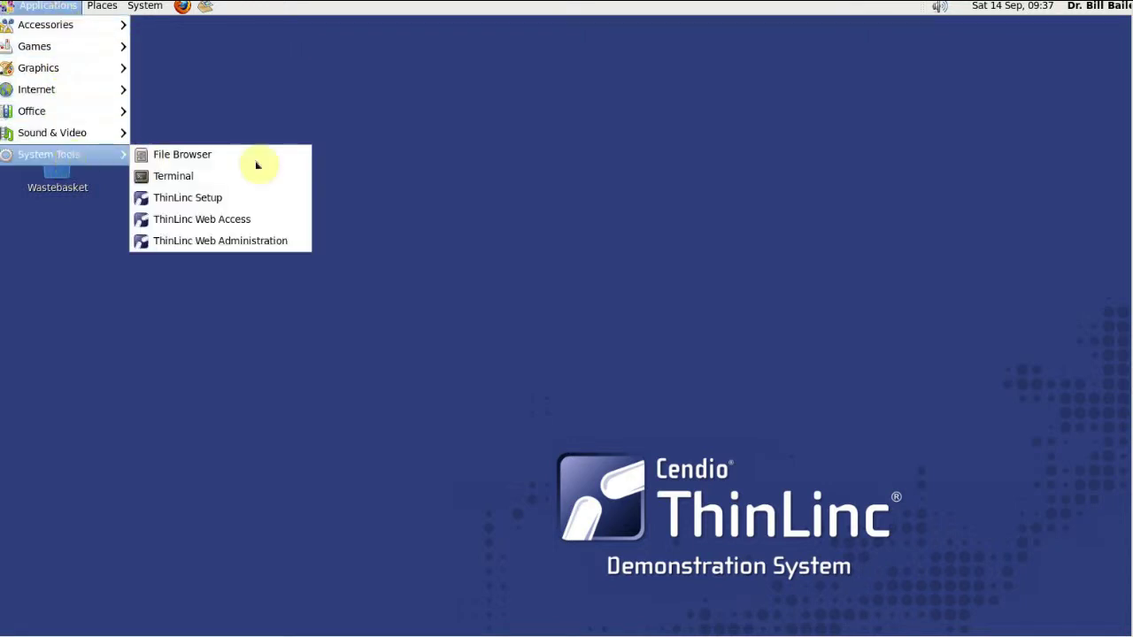
{"action": "left_click", "coordinate": [255, 247]}
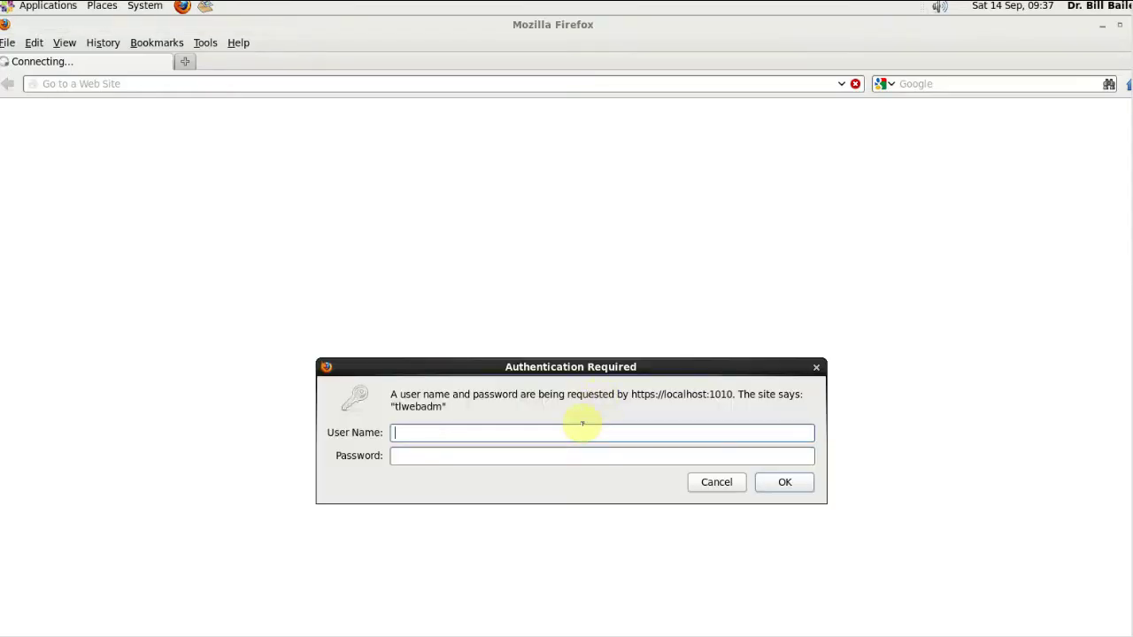
{"action": "type", "text": "admin"}
{"action": "key", "text": "Tab"}
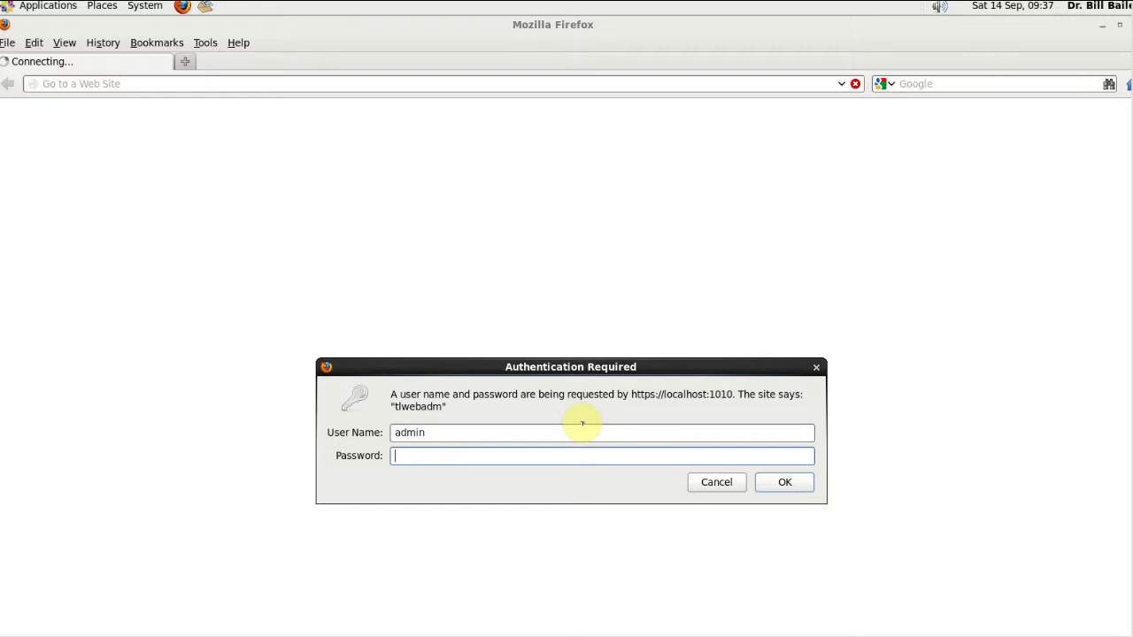
{"action": "type", "text": "****"}
{"action": "key", "text": "Return"}
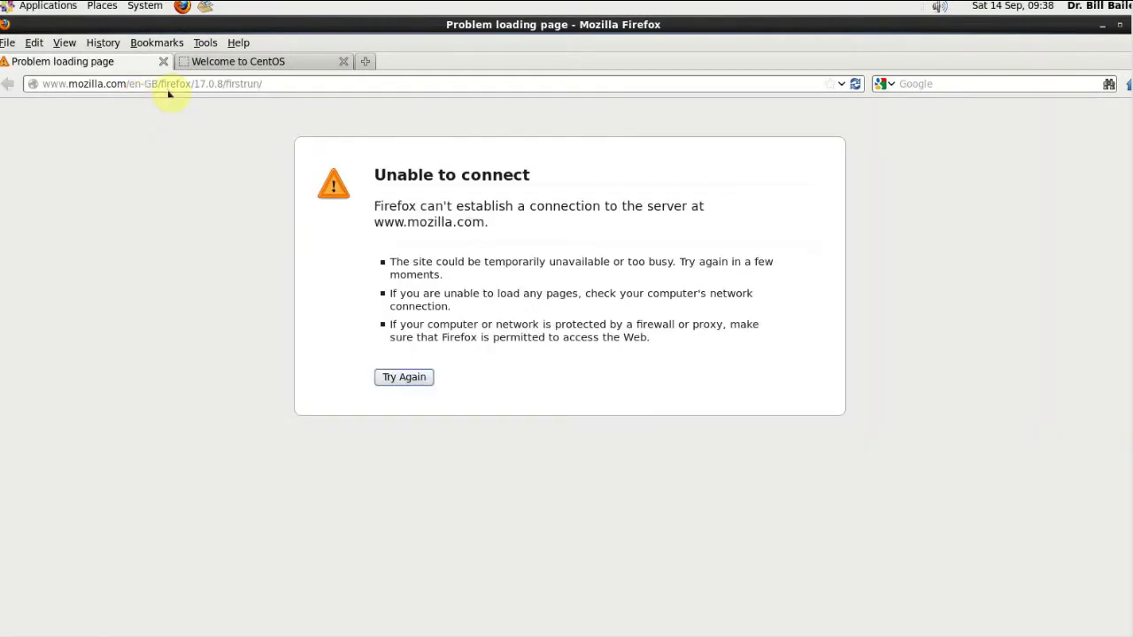
{"action": "left_click", "coordinate": [275, 83]}
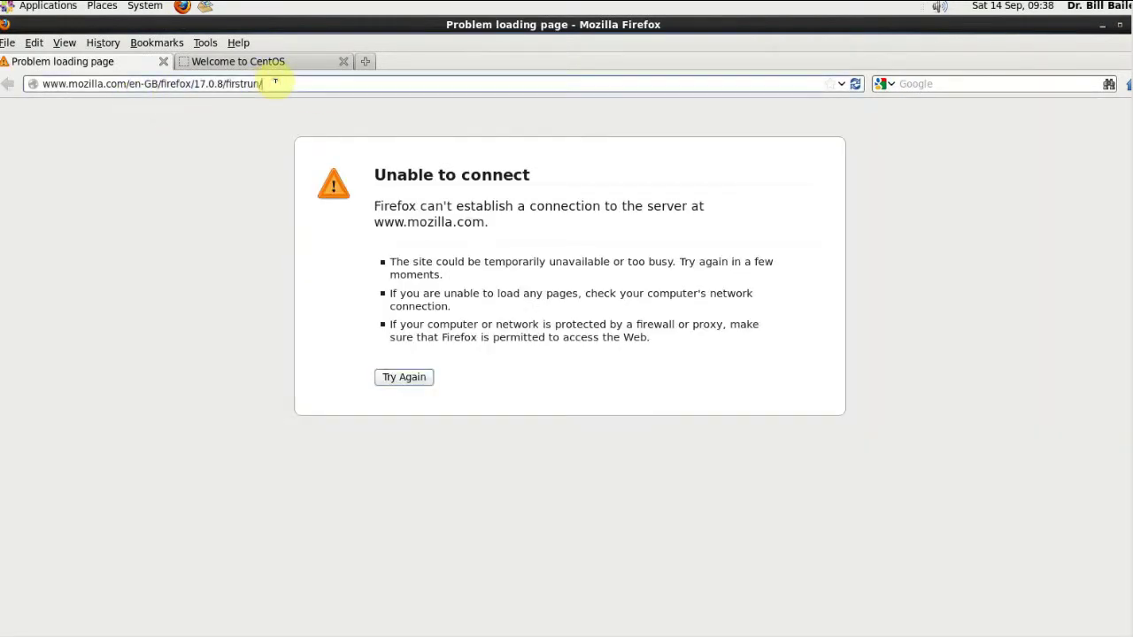
{"action": "key", "text": "ctrl+a"}
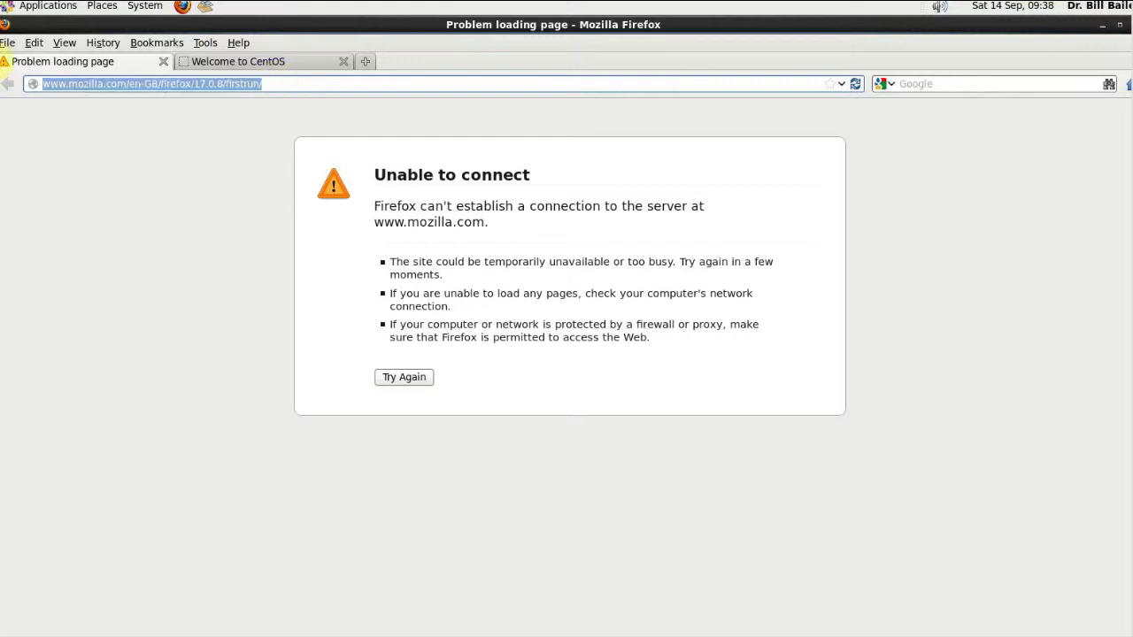
{"action": "type", "text": "www."}
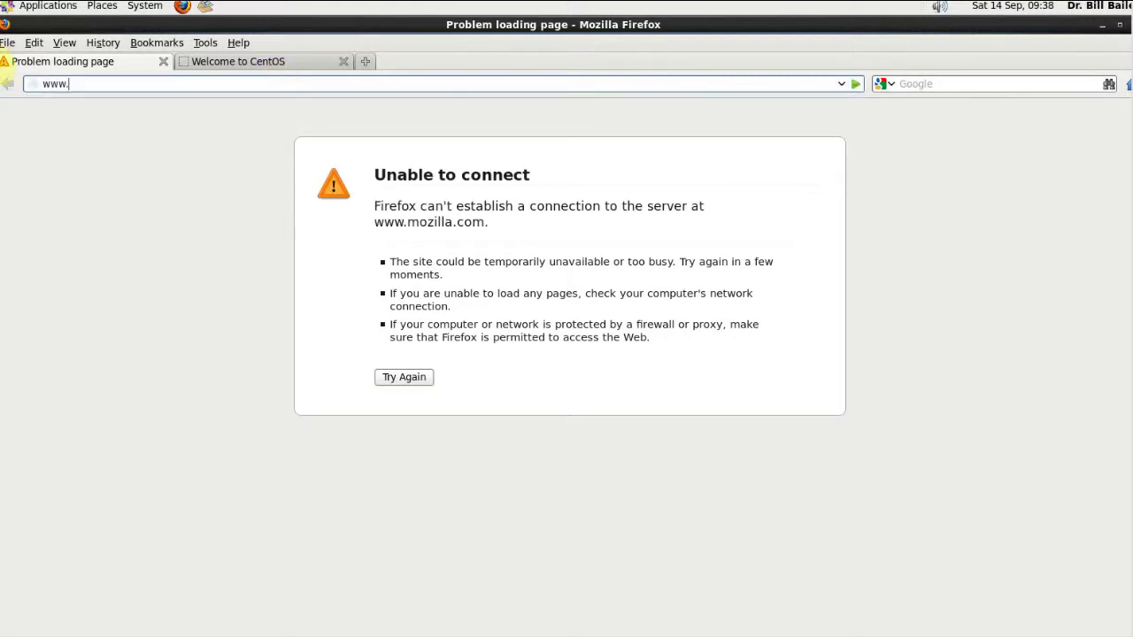
{"action": "type", "text": "cendio.com"}
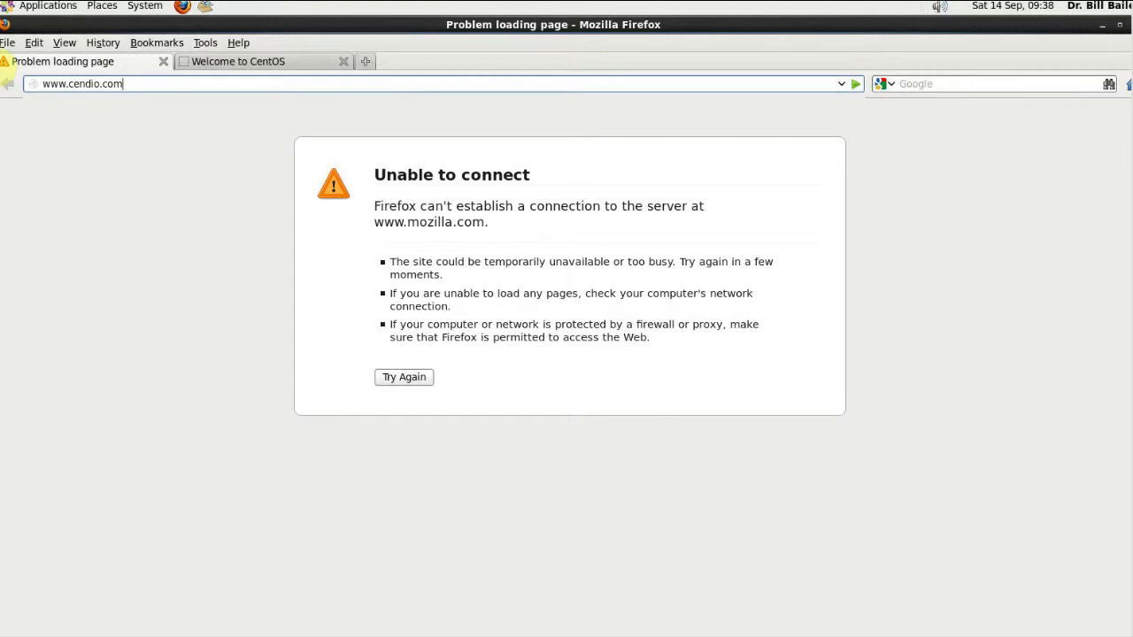
{"action": "key", "text": "Return"}
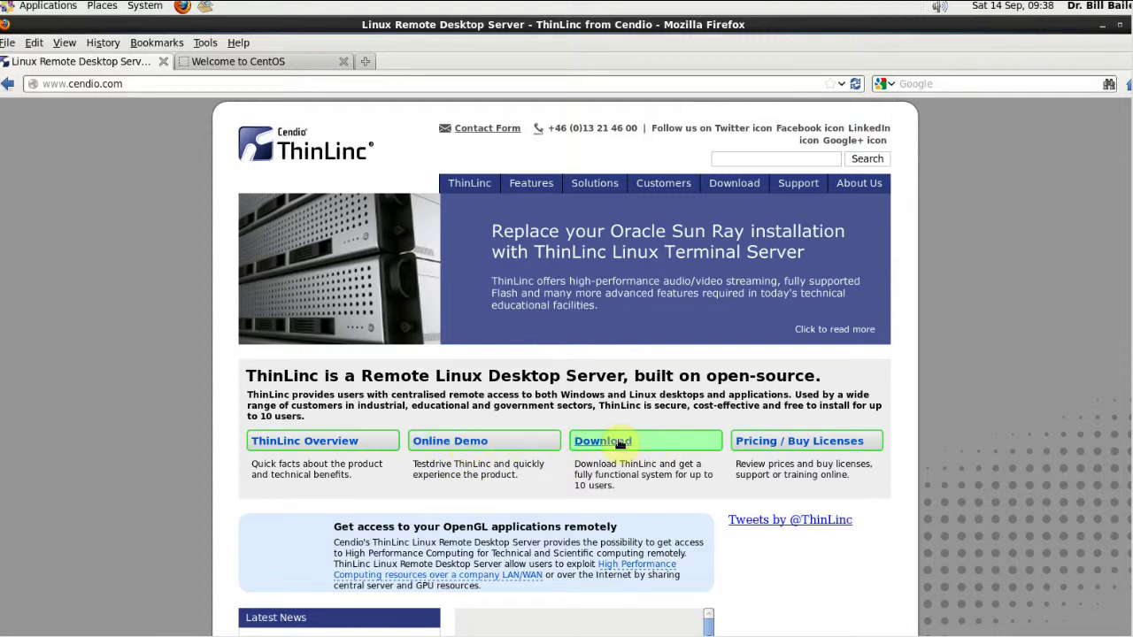
{"action": "left_click", "coordinate": [808, 449]}
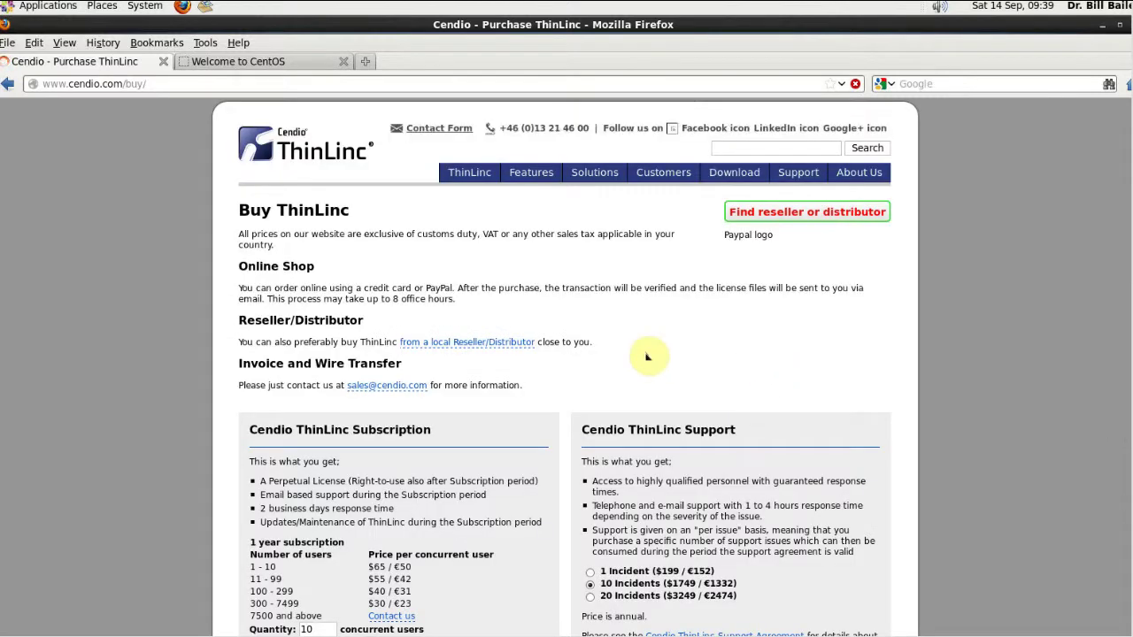
Step: Scroll through the Buy ThinLinc subscription and support price tables
{"action": "scroll", "coordinate": [886, 343], "scroll_direction": "down", "scroll_amount": 1}
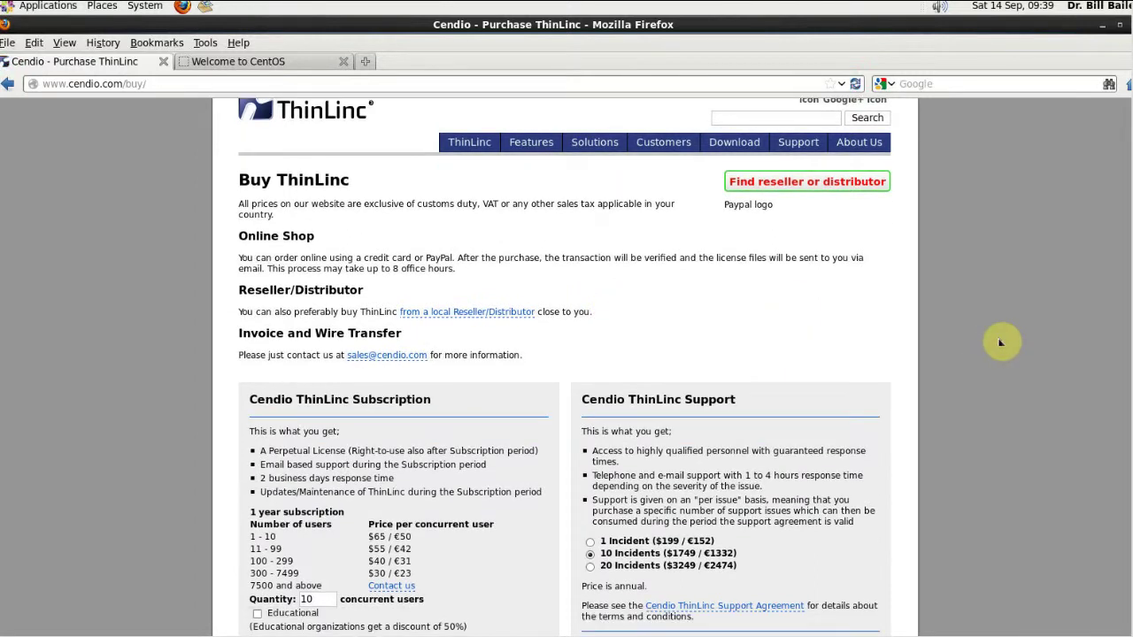
{"action": "scroll", "coordinate": [989, 348], "scroll_direction": "down", "scroll_amount": 3}
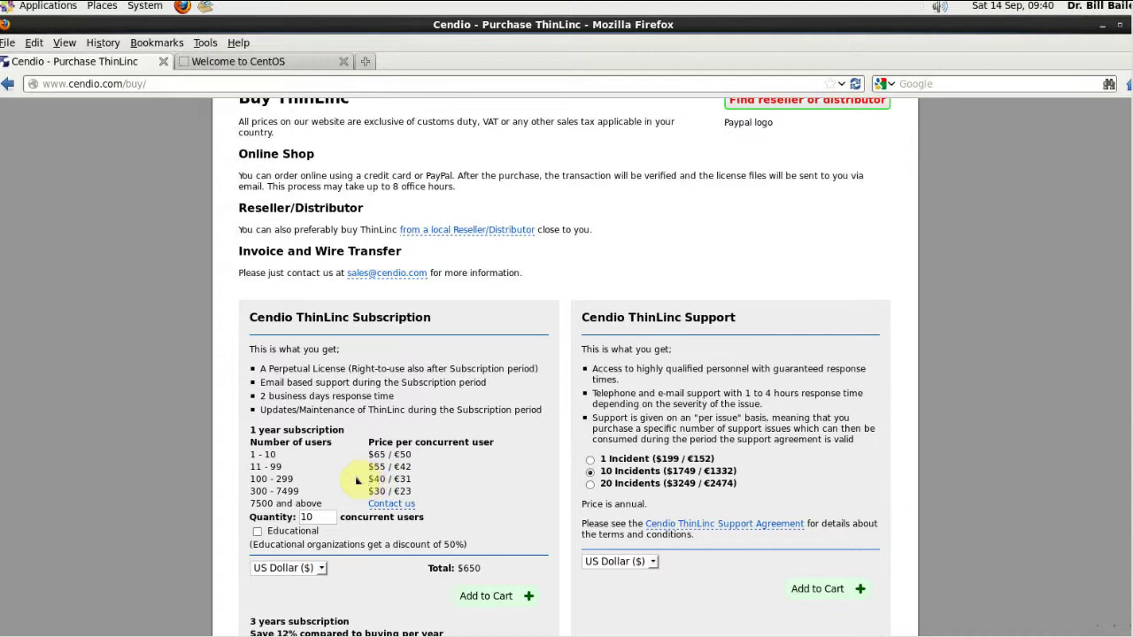
{"action": "scroll", "coordinate": [352, 474], "scroll_direction": "up", "scroll_amount": 3}
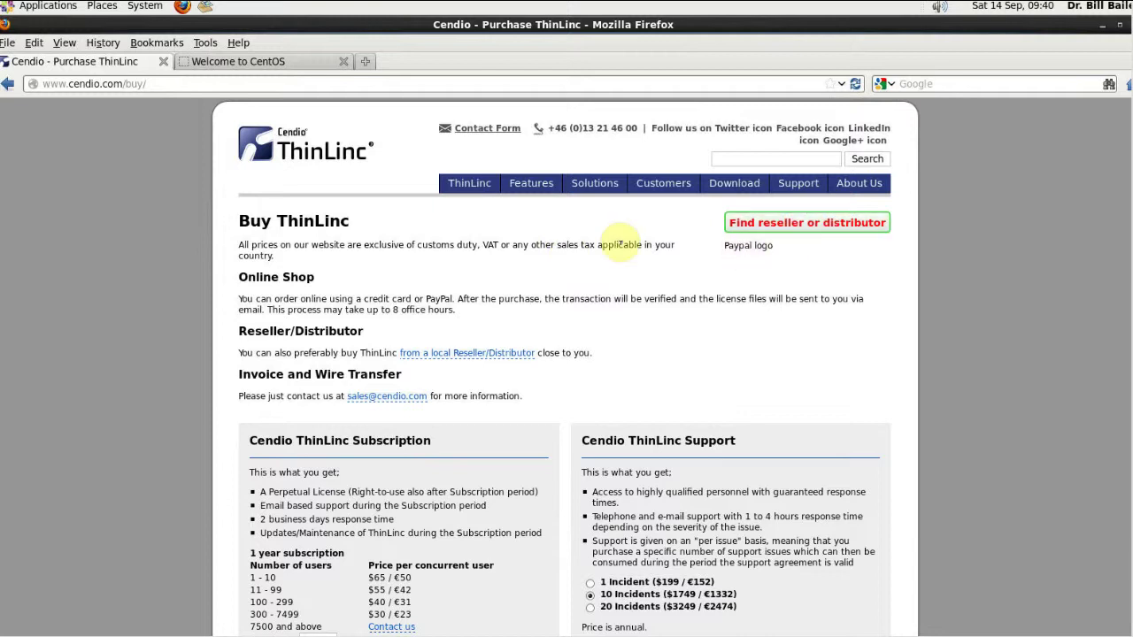
{"action": "left_click", "coordinate": [294, 150]}
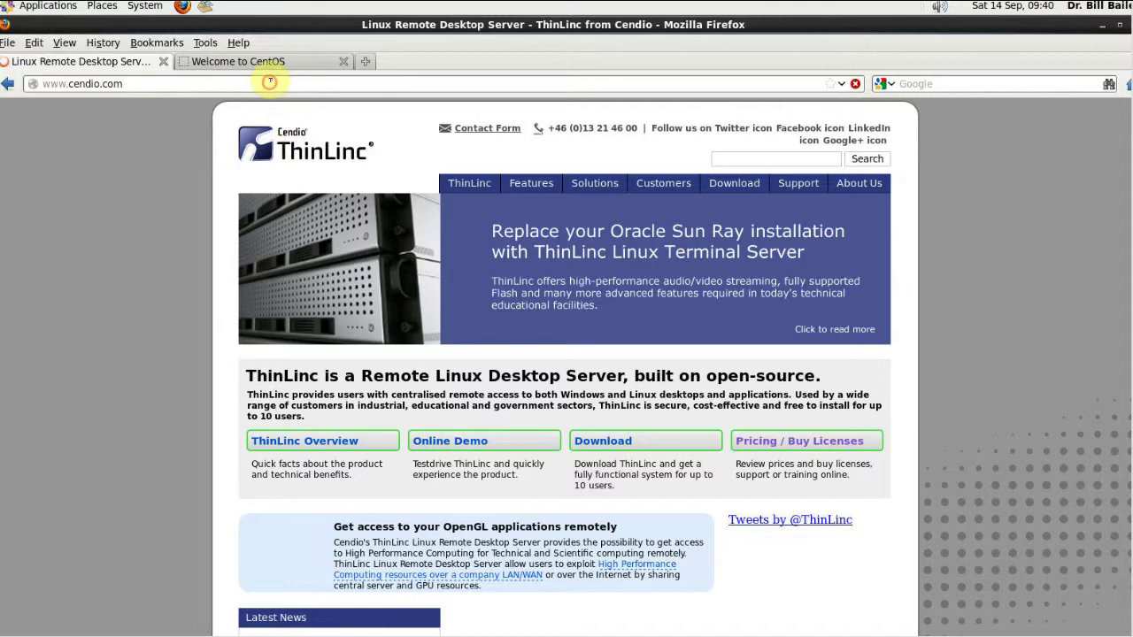
{"action": "left_click_drag", "start_coordinate": [124, 83], "coordinate": [72, 84]}
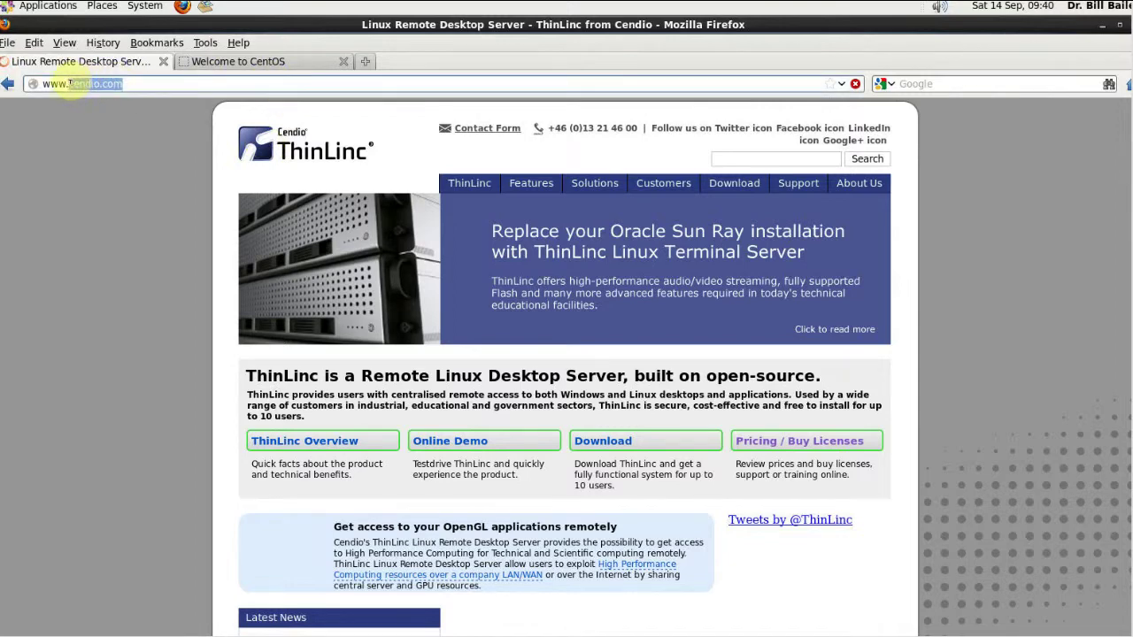
{"action": "key", "text": "BackSpace"}
{"action": "type", "text": "t"}
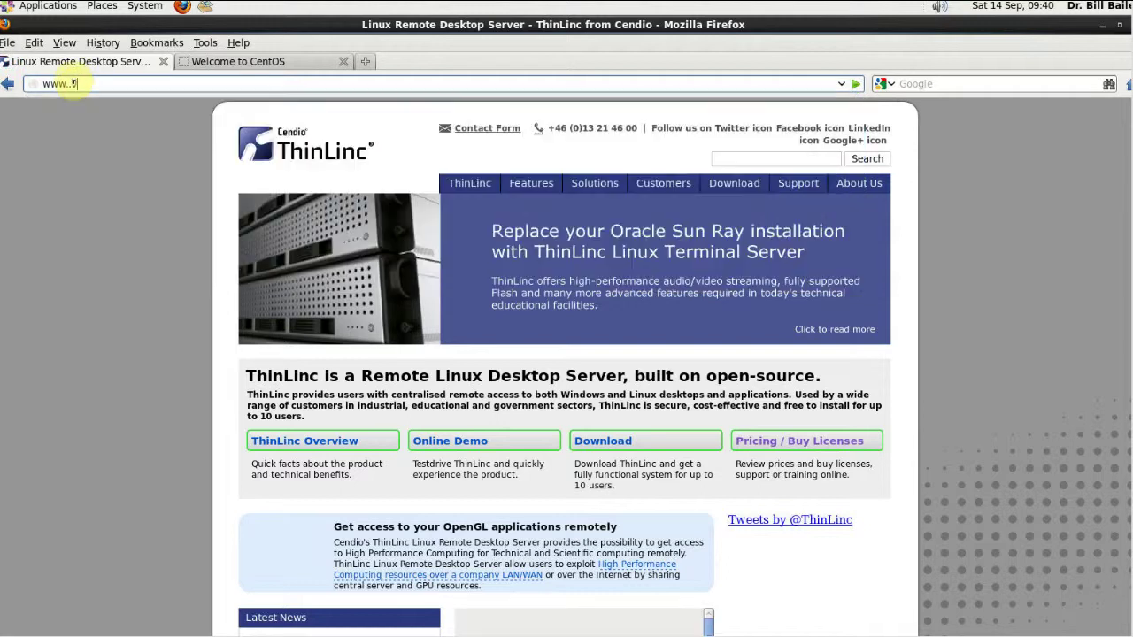
{"action": "type", "text": "hinlzine.com"}
{"action": "key", "text": "Return"}
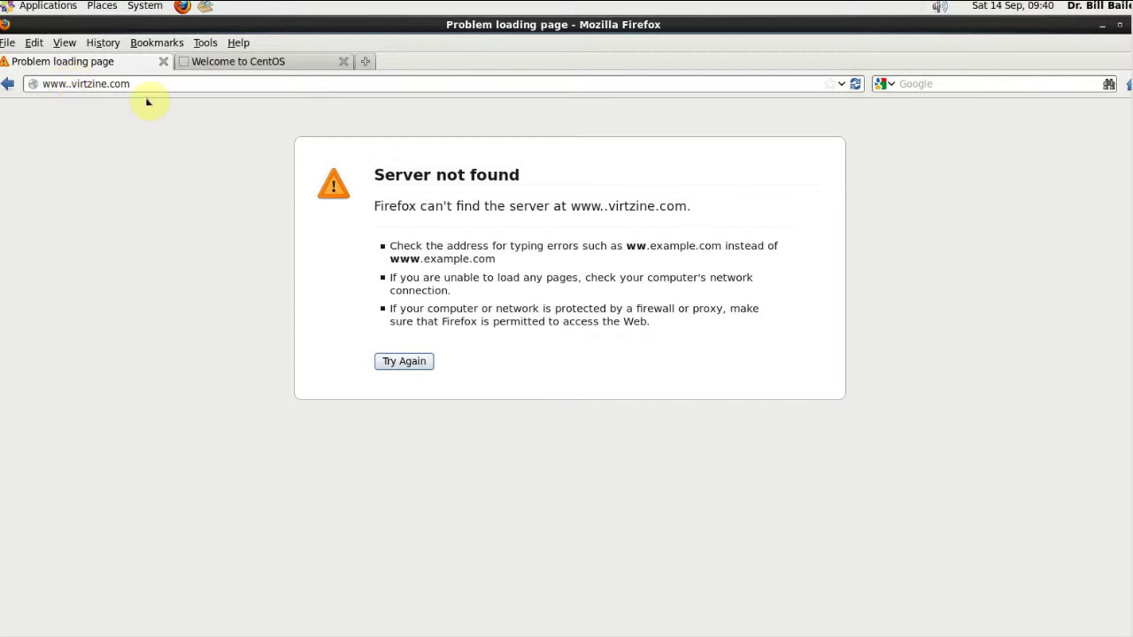
{"action": "left_click", "coordinate": [75, 85]}
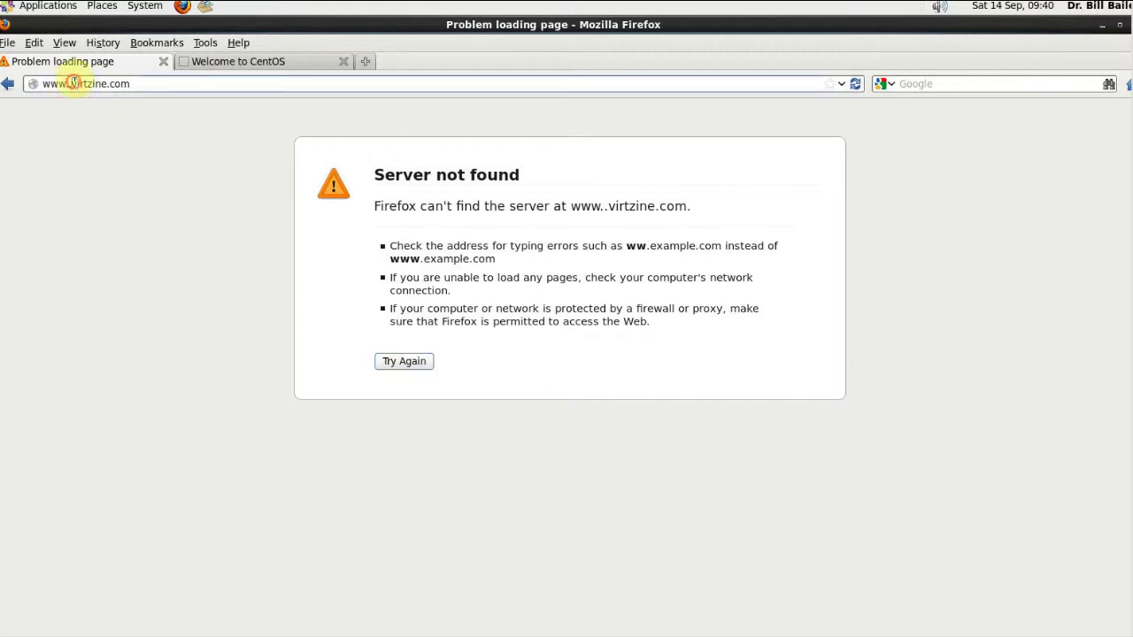
{"action": "key", "text": "BackSpace"}
{"action": "key", "text": "Return"}
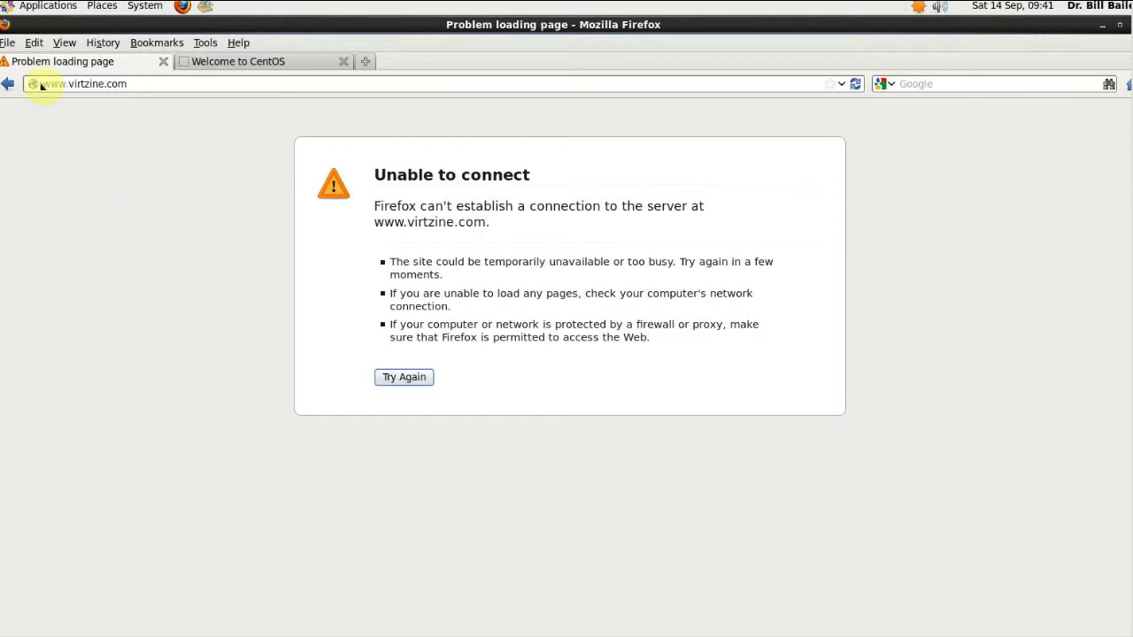
Step: Quit Firefox, then log out of the ThinLinc session and confirm
{"action": "left_click", "coordinate": [9, 42]}
{"action": "left_click", "coordinate": [36, 231]}
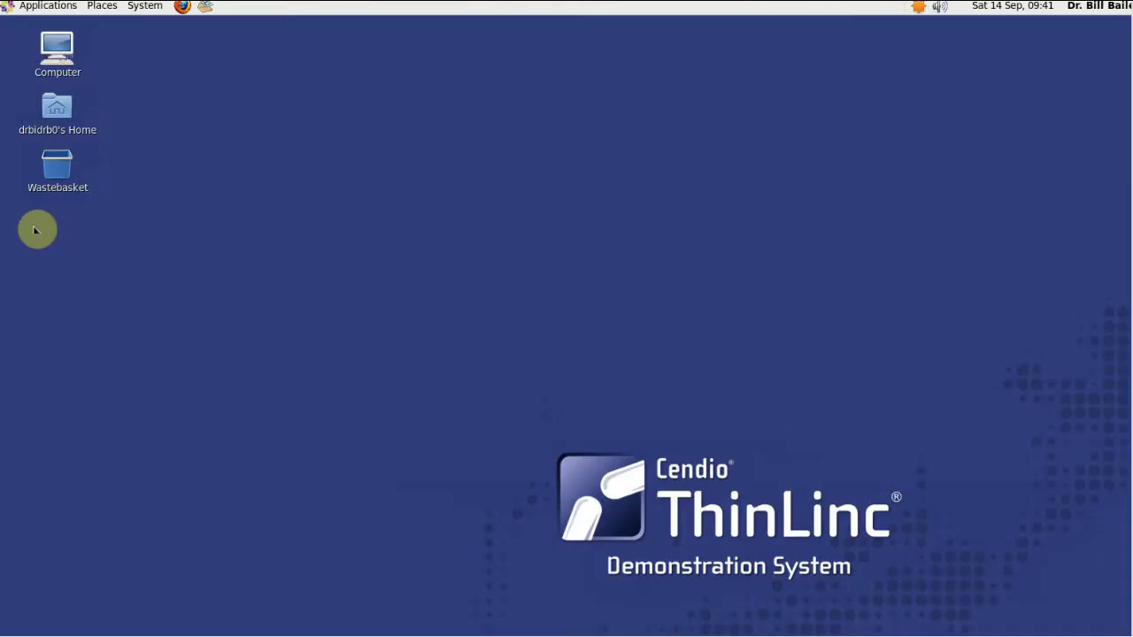
{"action": "left_click", "coordinate": [143, 7]}
{"action": "left_click", "coordinate": [155, 121]}
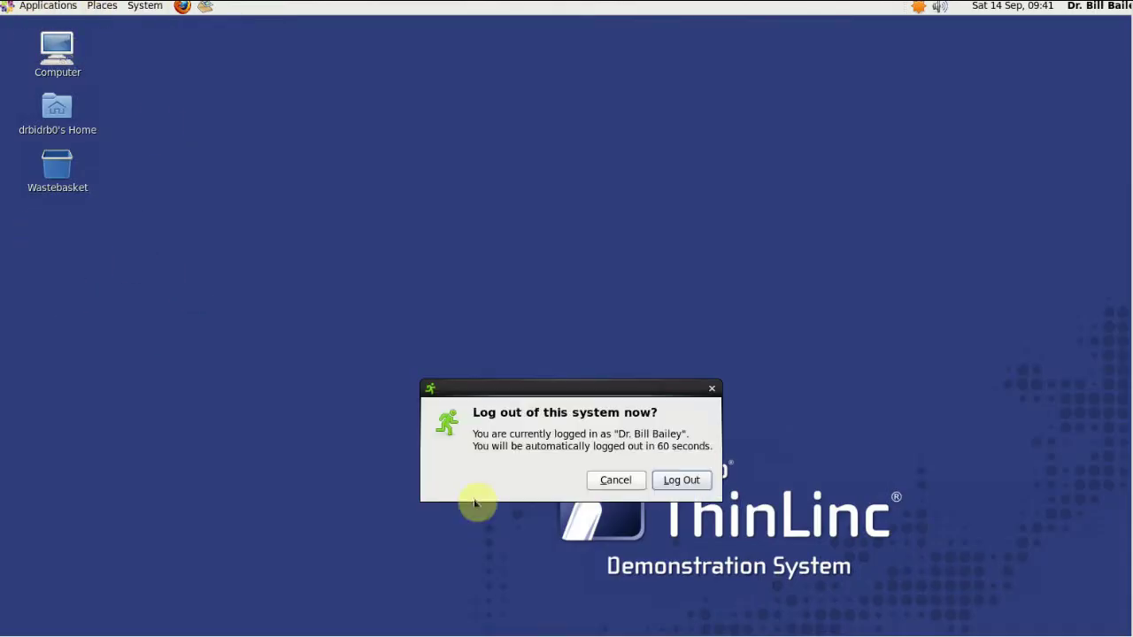
{"action": "left_click", "coordinate": [681, 482]}
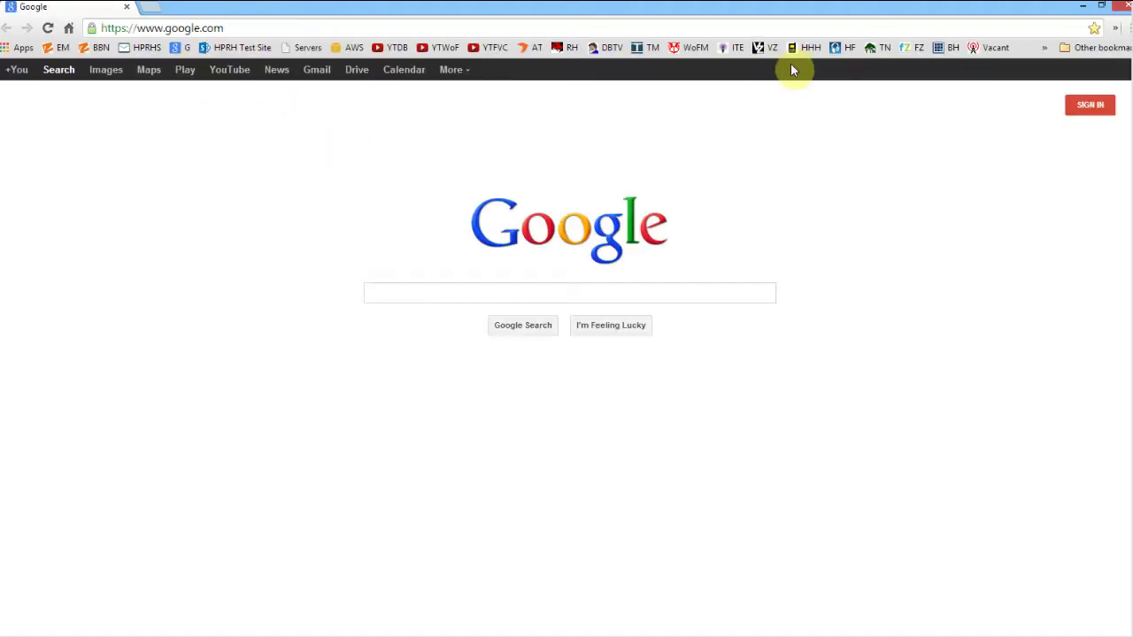
Step: Open the VirtZine site from the VZ bookmark and search it for 'virtzine #20'
{"action": "left_click", "coordinate": [766, 51]}
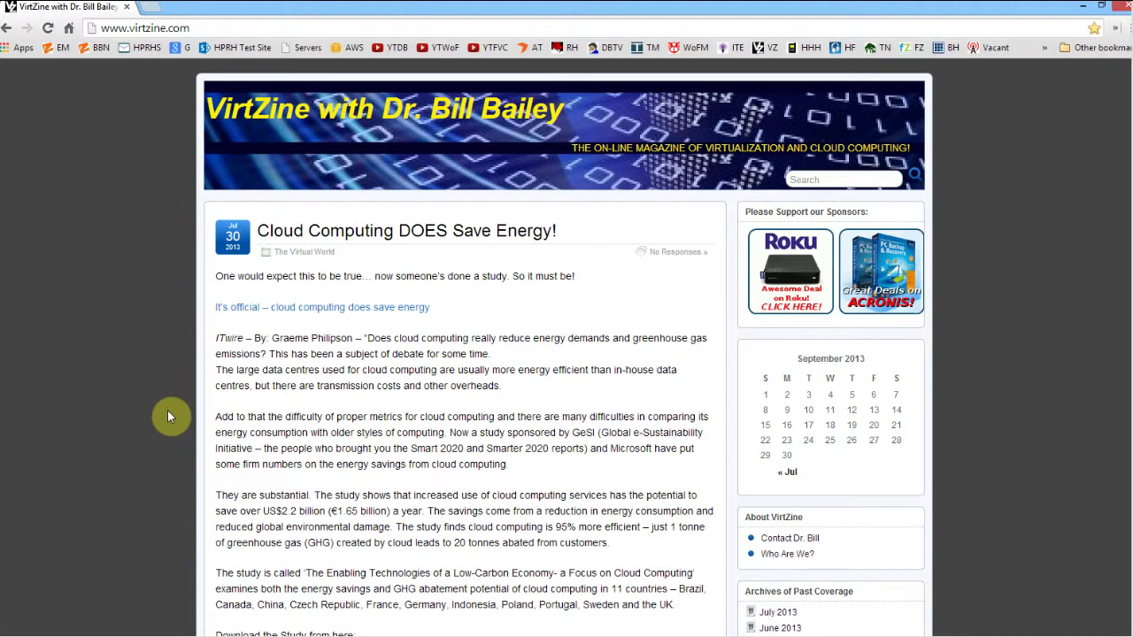
{"action": "left_click", "coordinate": [807, 179]}
{"action": "type", "text": "virt"}
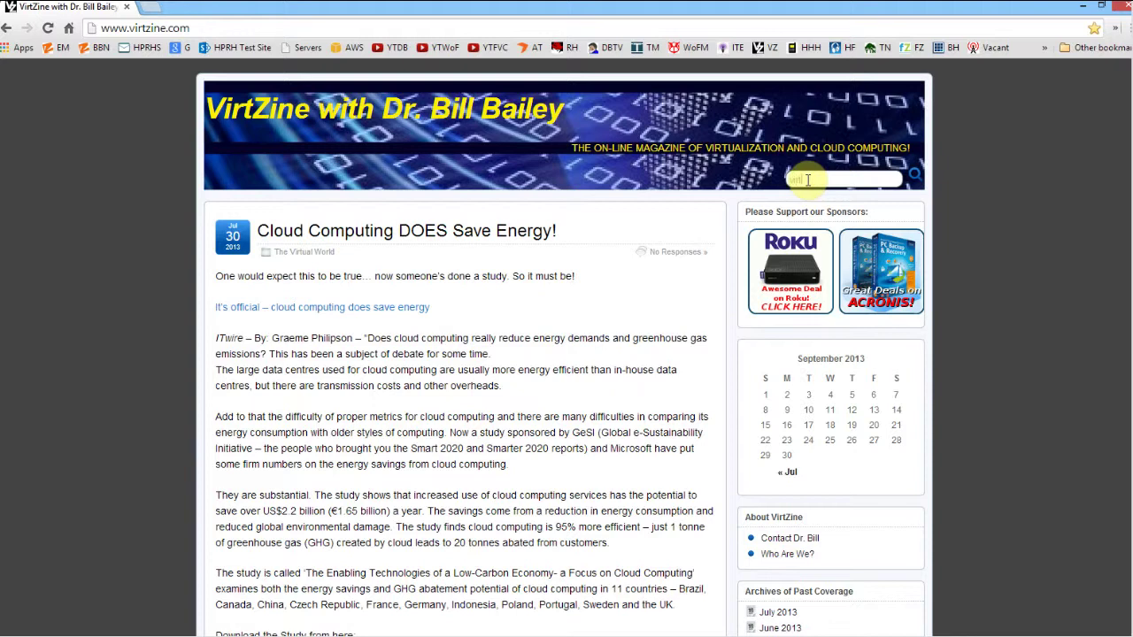
{"action": "type", "text": "zine #20"}
{"action": "key", "text": "Return"}
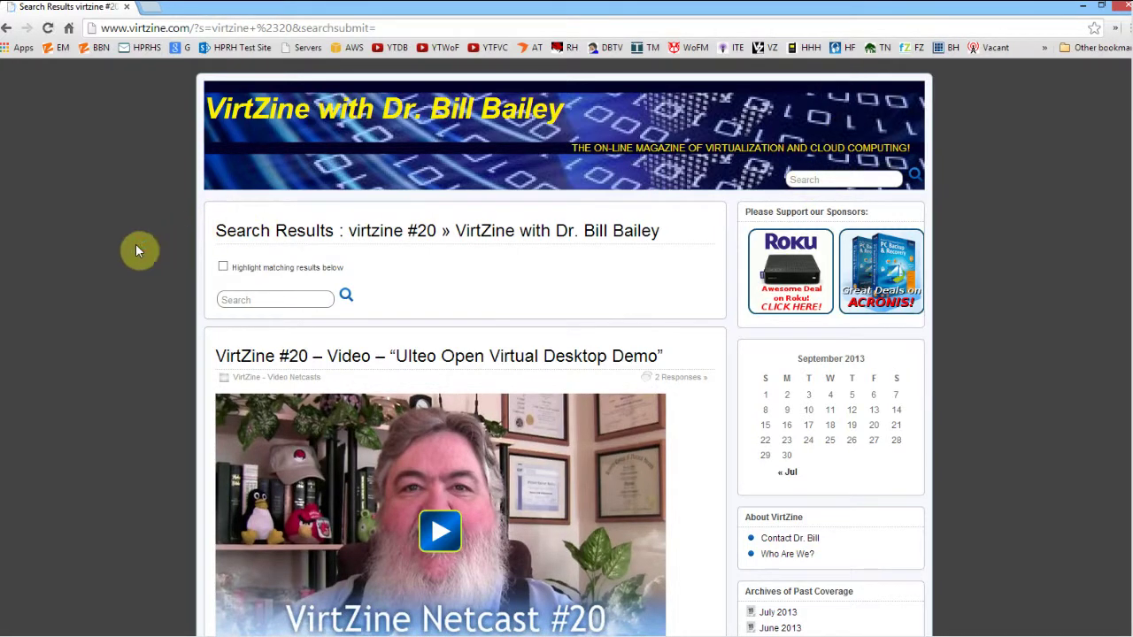
Step: Review the search results, return to the VirtZine home page, and close Chrome
{"action": "scroll", "coordinate": [129, 255], "scroll_direction": "down", "scroll_amount": 2}
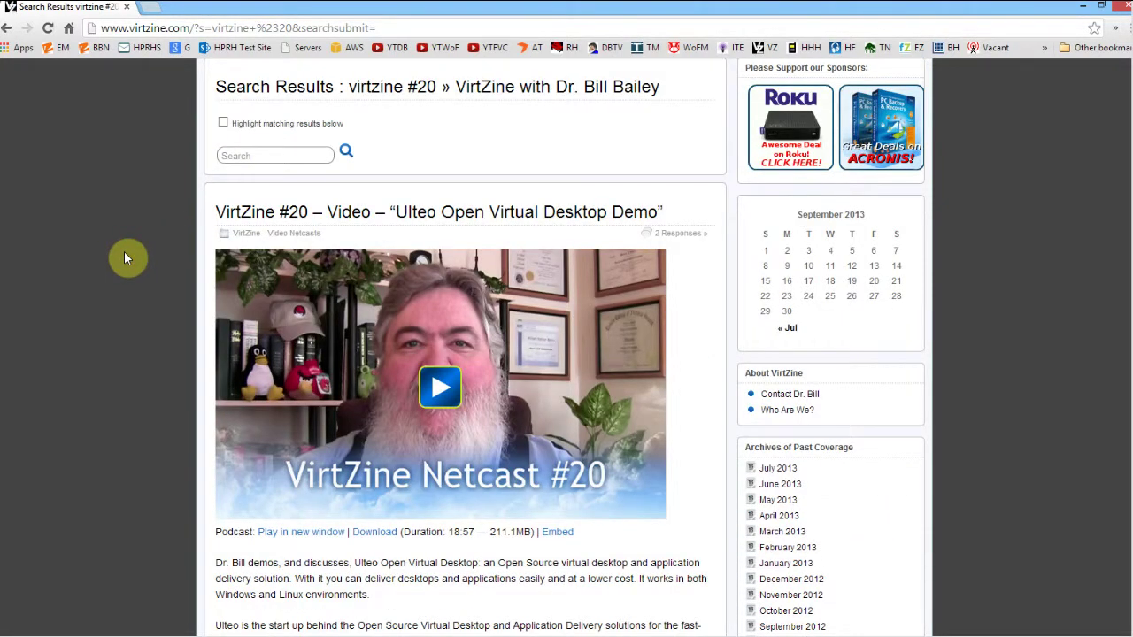
{"action": "scroll", "coordinate": [124, 257], "scroll_direction": "down", "scroll_amount": 1}
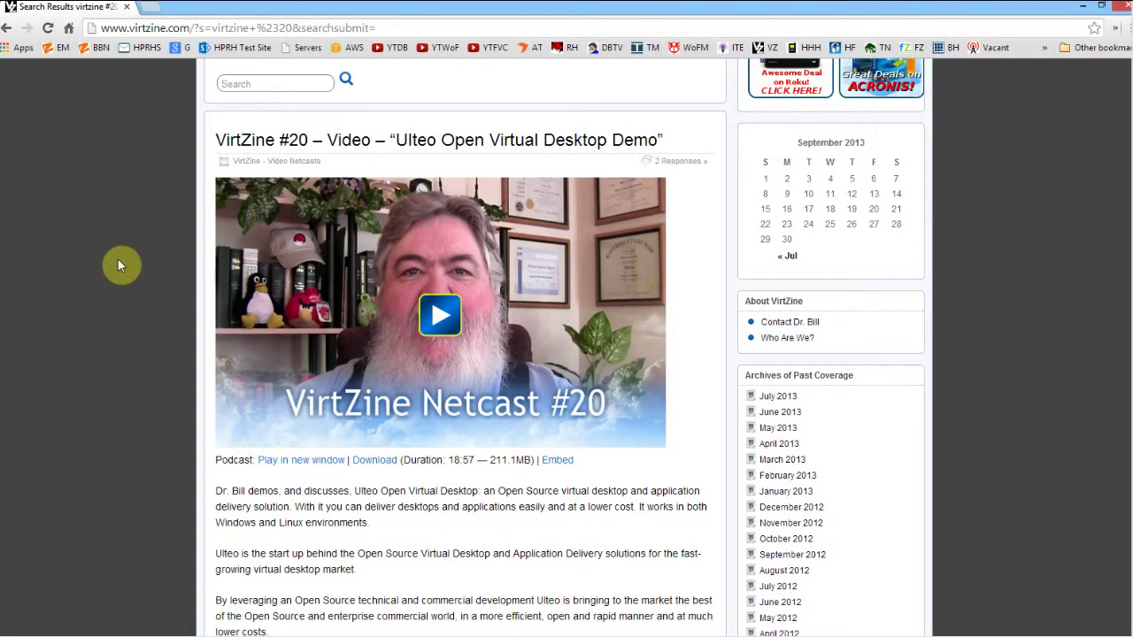
{"action": "scroll", "coordinate": [119, 267], "scroll_direction": "down", "scroll_amount": 1}
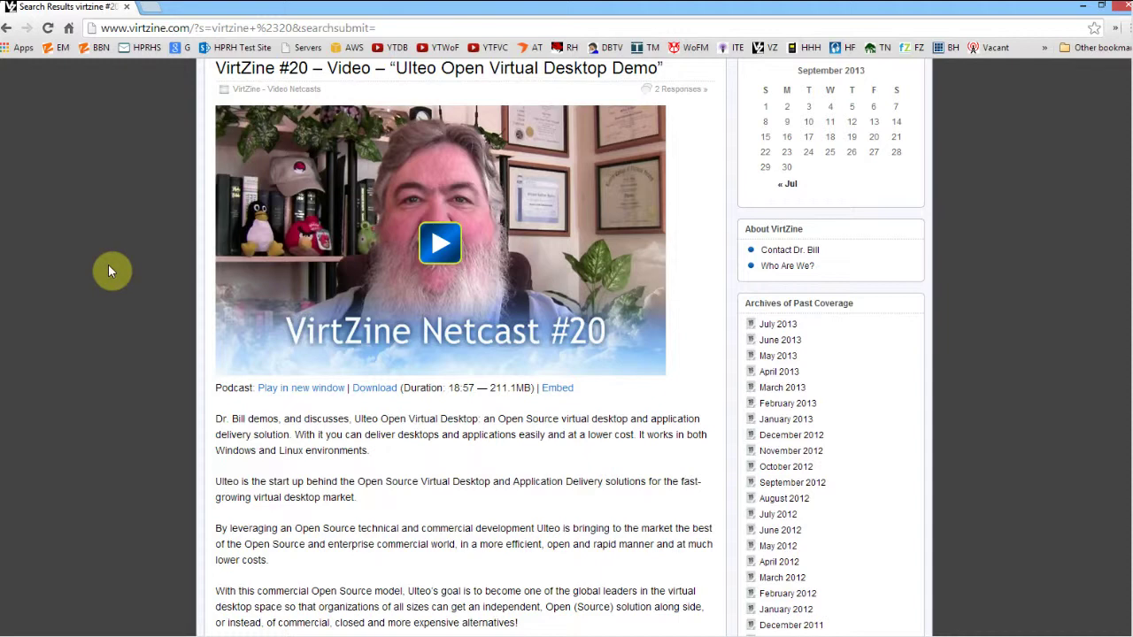
{"action": "scroll", "coordinate": [107, 265], "scroll_direction": "up", "scroll_amount": 4}
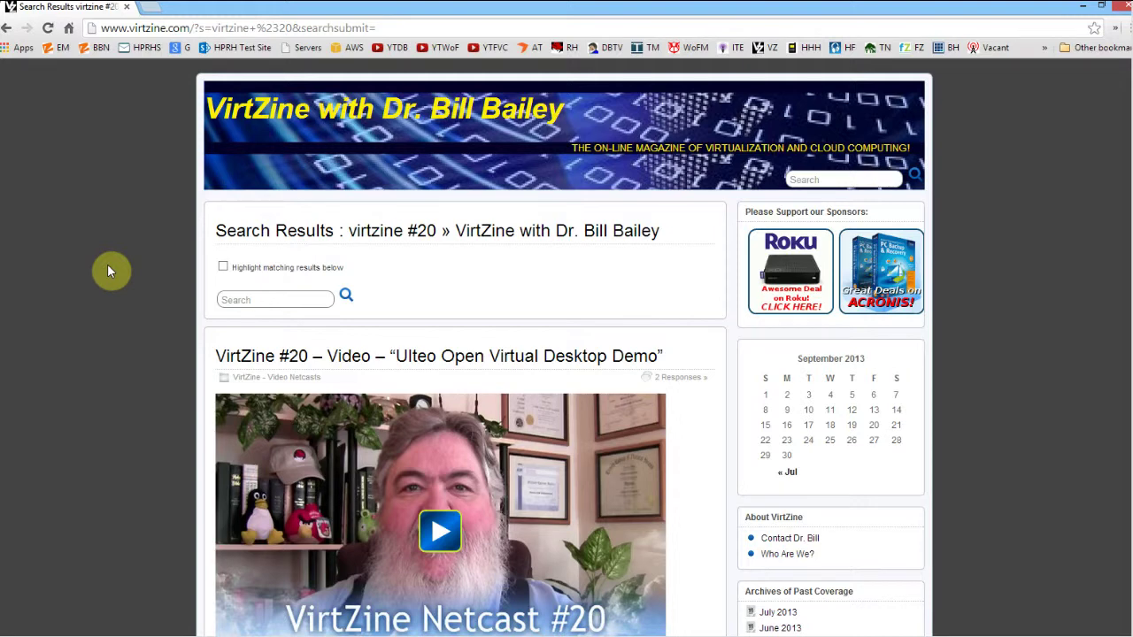
{"action": "scroll", "coordinate": [107, 271], "scroll_direction": "down", "scroll_amount": 1}
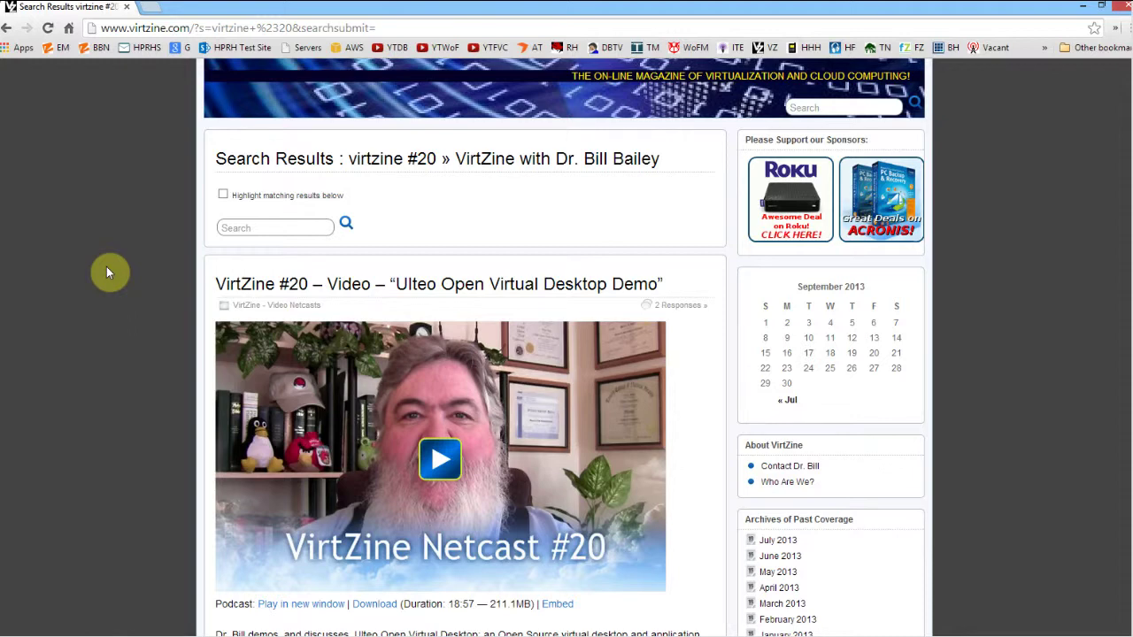
{"action": "scroll", "coordinate": [106, 267], "scroll_direction": "up", "scroll_amount": 1}
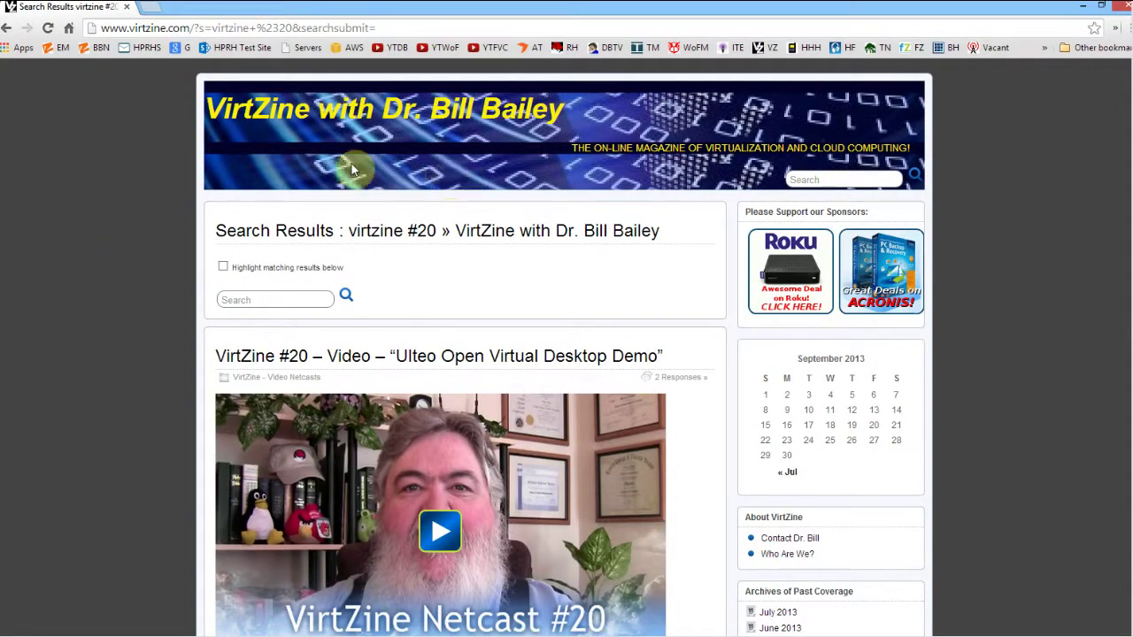
{"action": "left_click", "coordinate": [277, 124]}
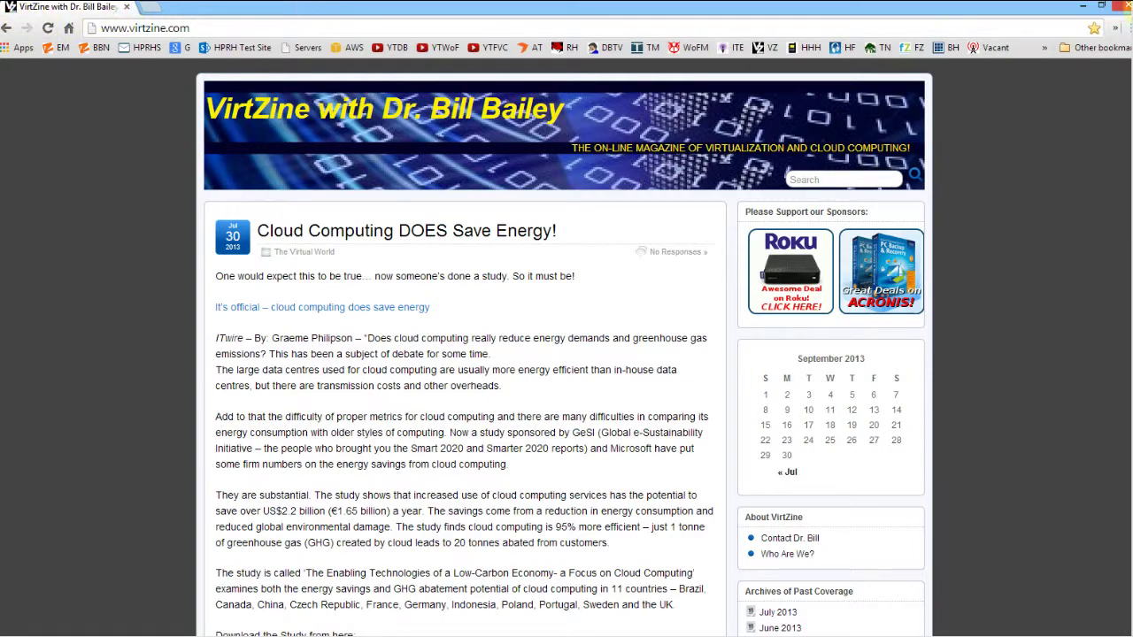
{"action": "left_click", "coordinate": [1123, 7]}
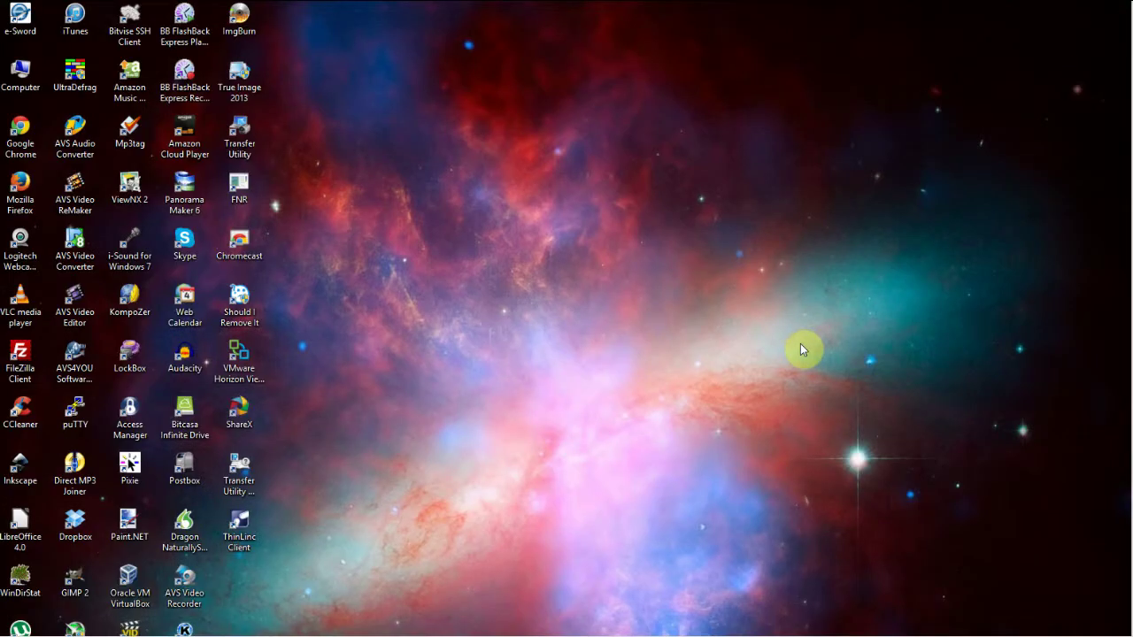